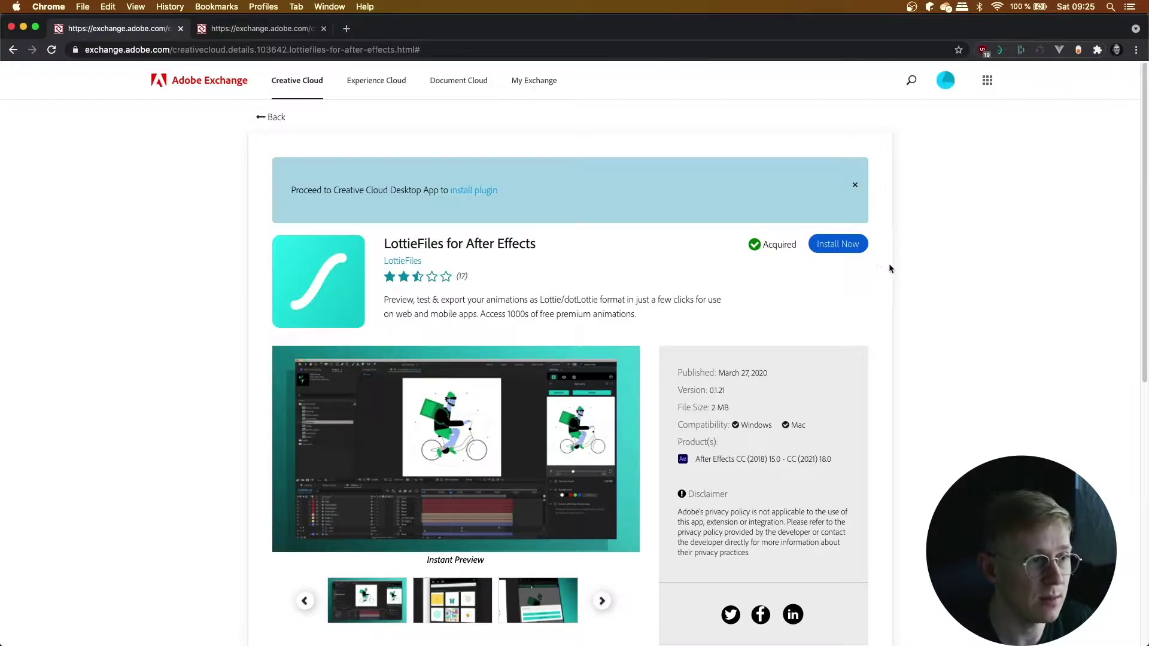
Try installing LottieFiles for After Effects through Creative Cloud, which reports it is already installed.
click(850, 250)
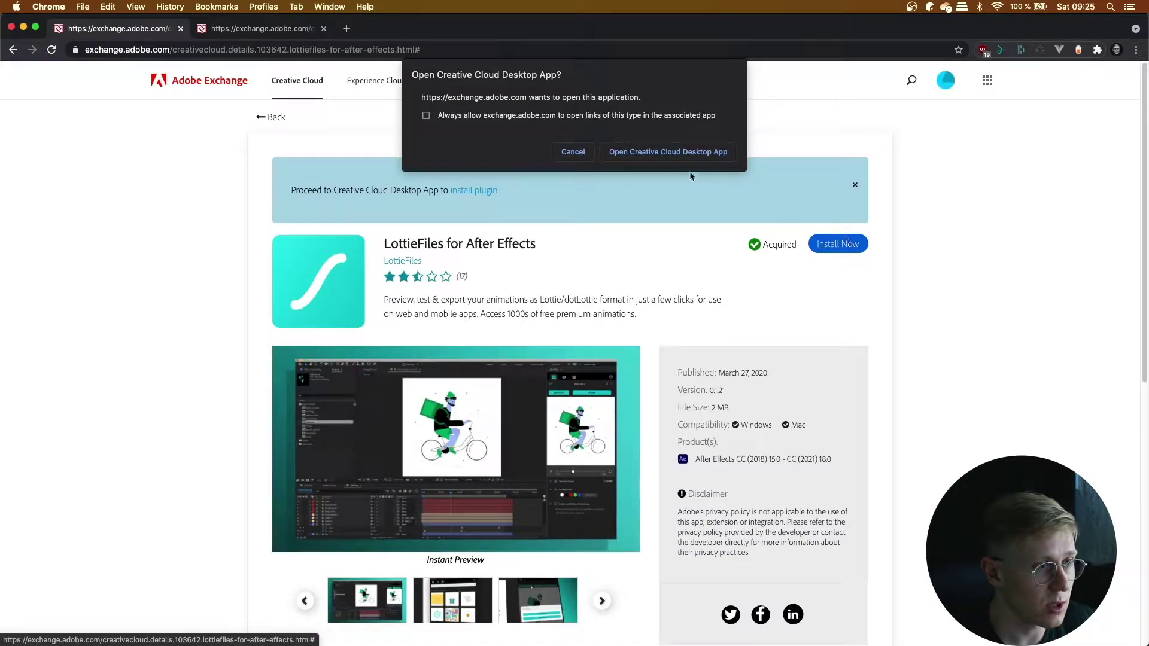
click(649, 155)
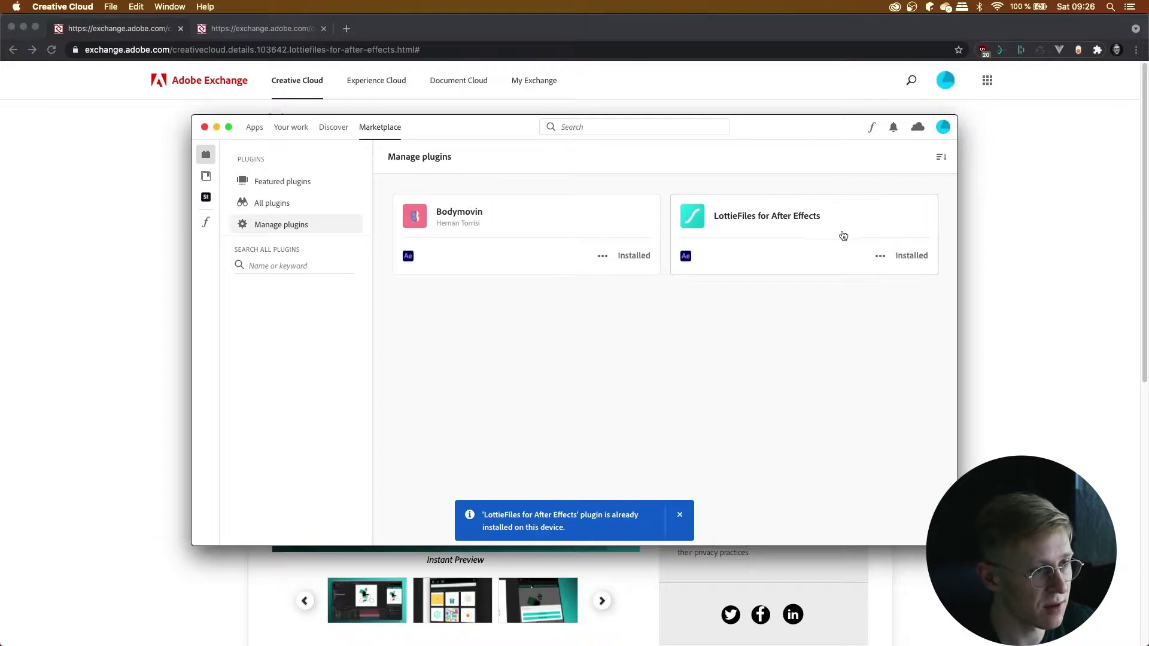
click(1041, 232)
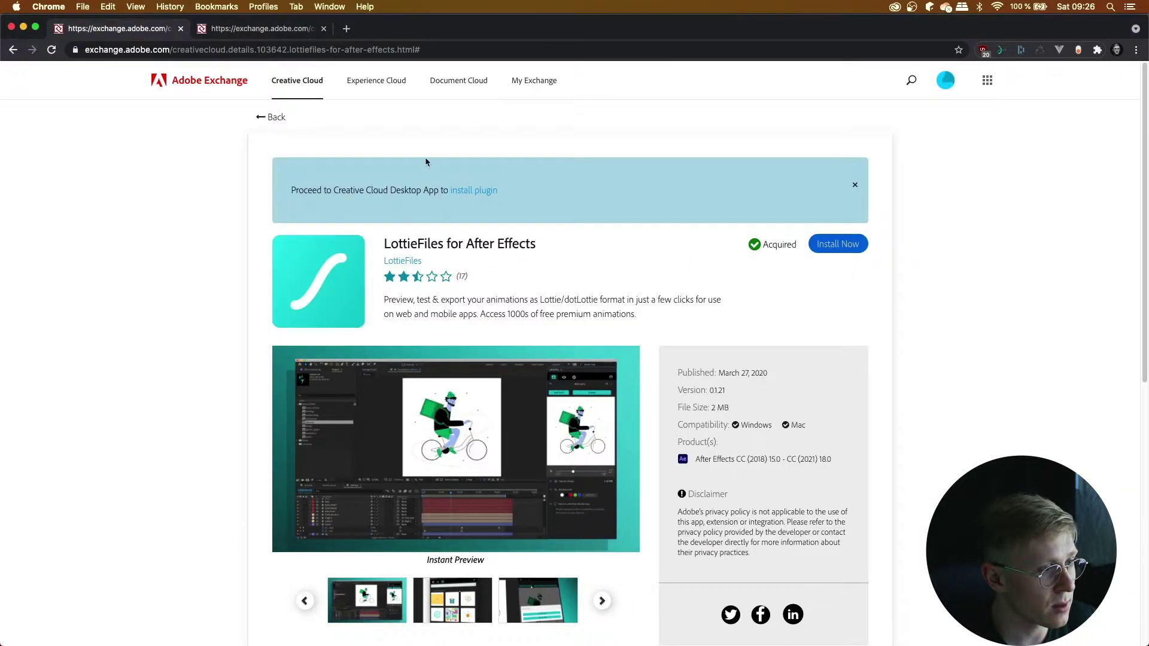
Install Bodymovin from its Adobe Exchange page through Creative Cloud, which confirms it is already installed.
click(261, 28)
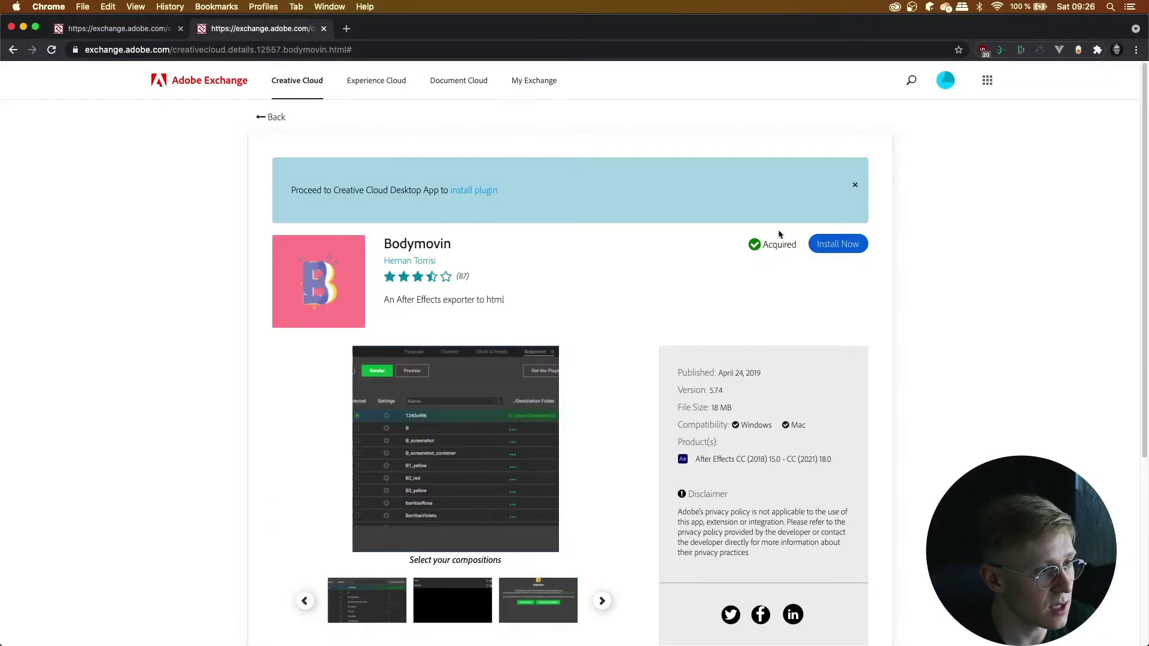
click(837, 244)
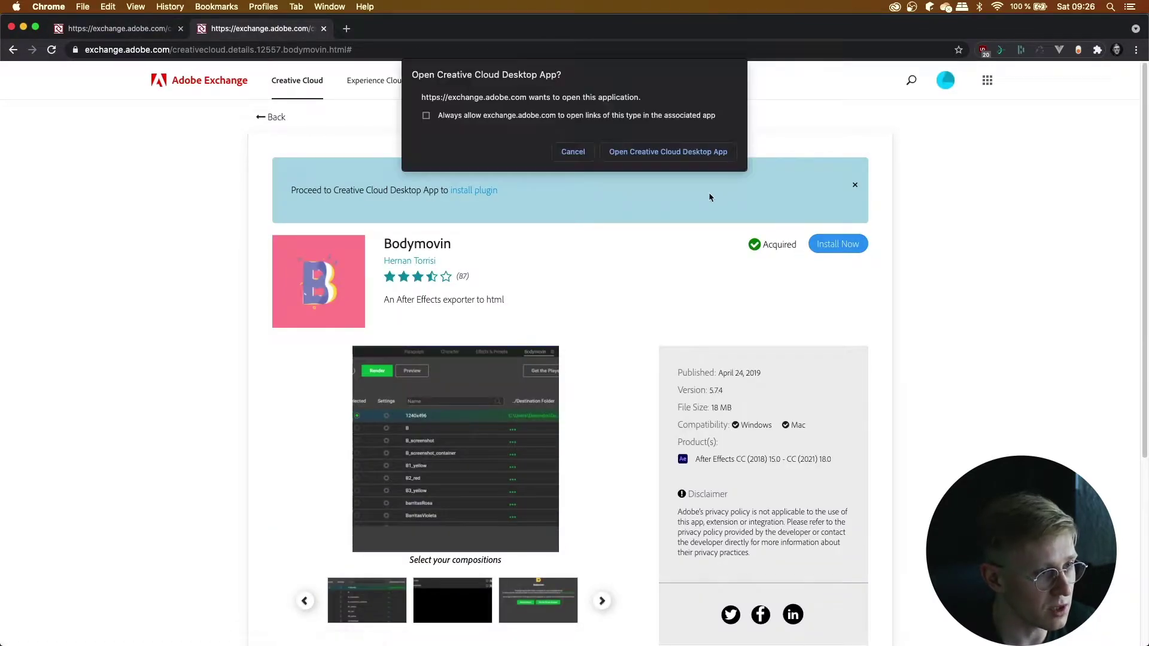
click(702, 148)
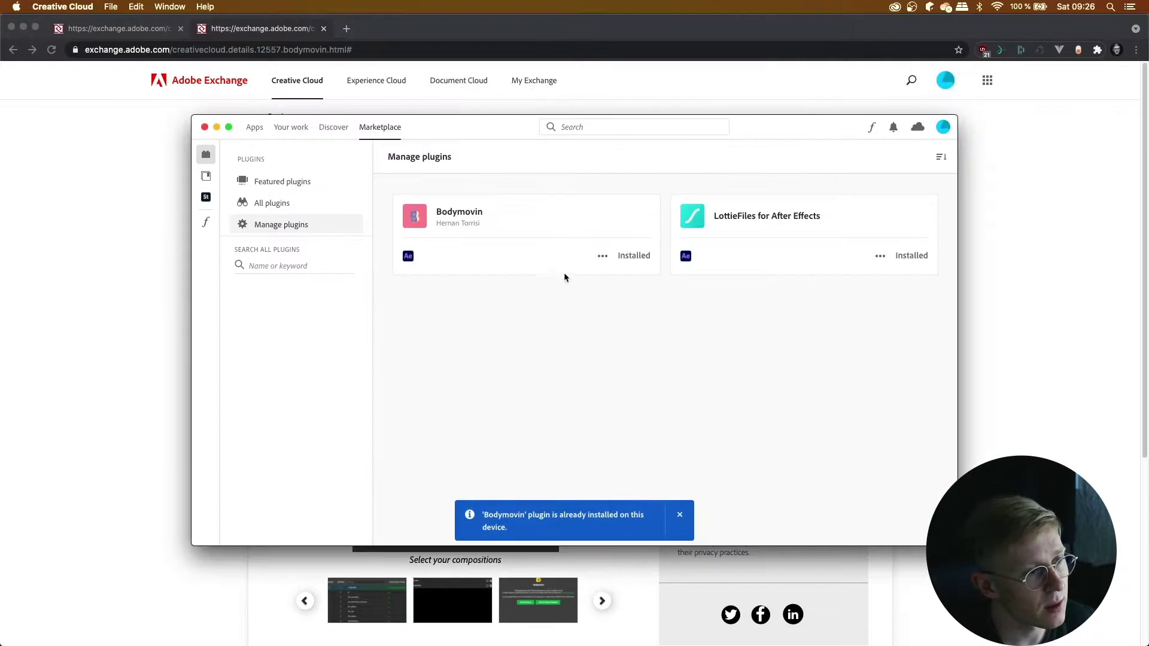
click(1033, 233)
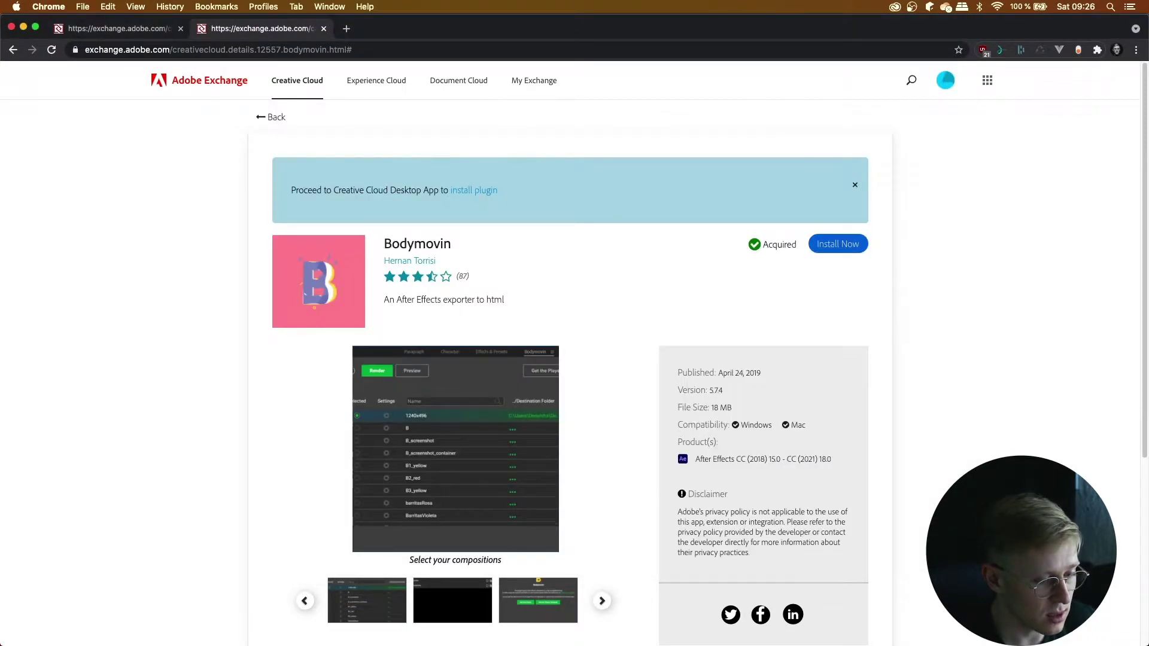
In After Effects, confirm Window > Extensions lists Bodymovin and LottieFiles.
key(super+Tab)
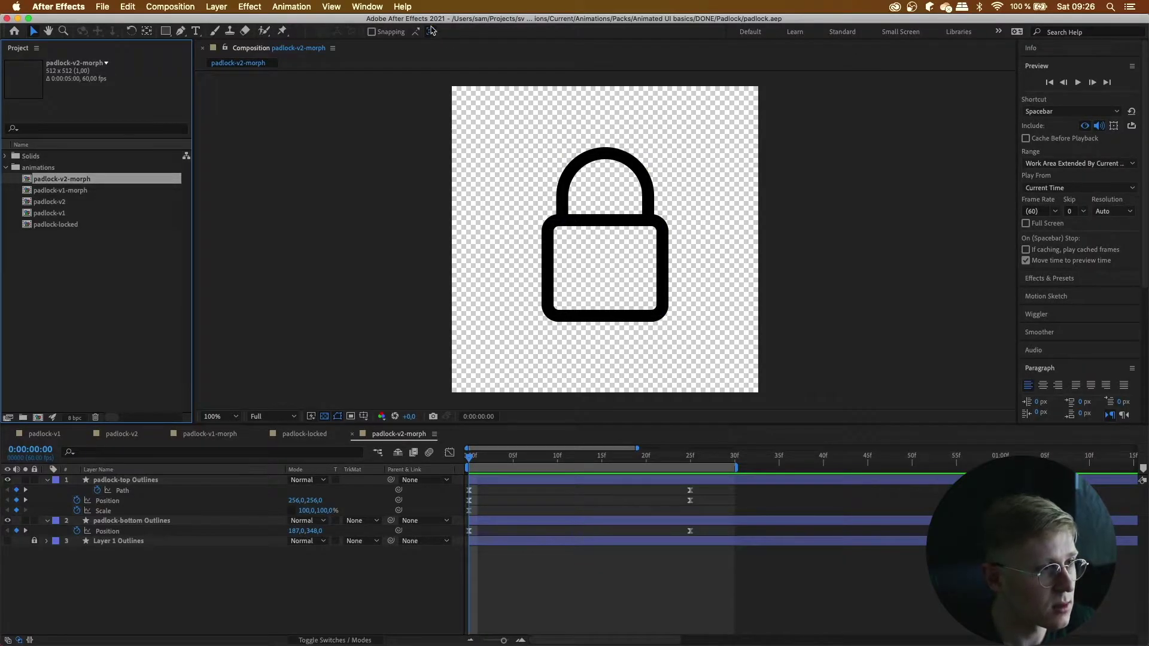
click(366, 7)
mouse_move(413, 69)
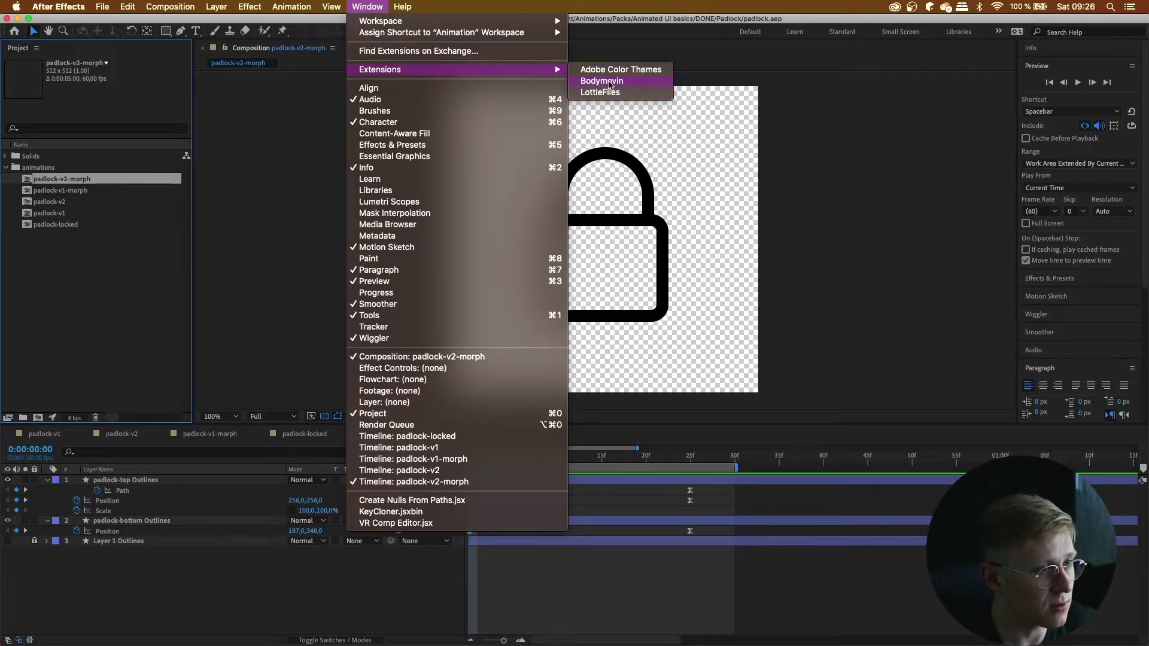
click(802, 25)
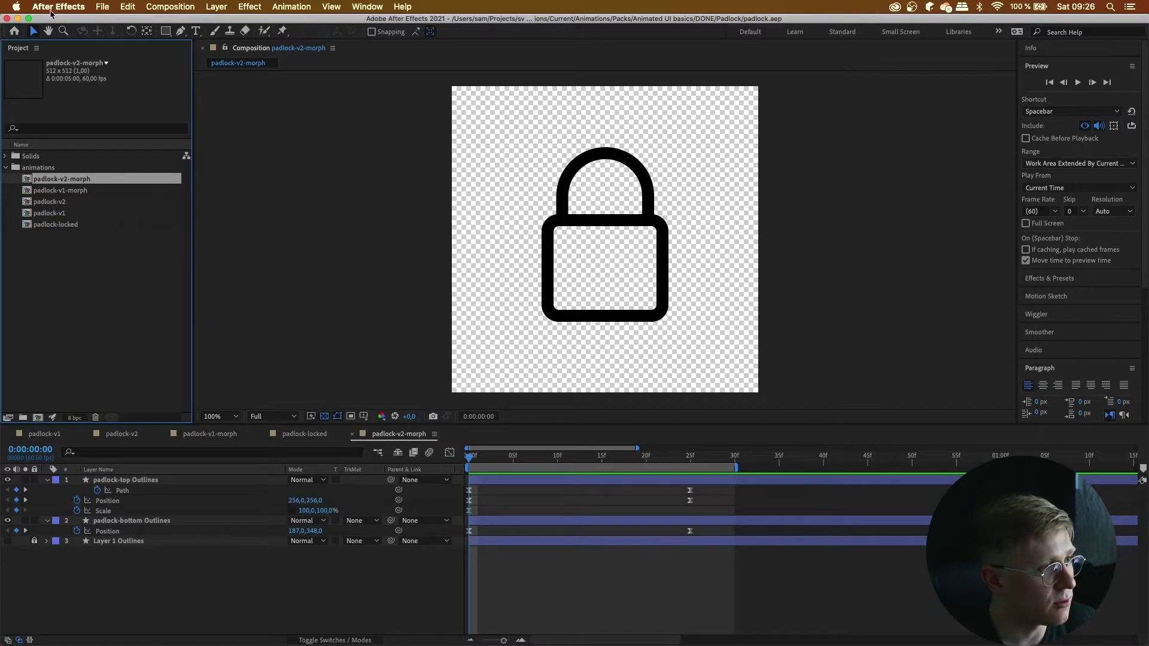
Open General preferences and check that Scripting & Expressions allows file writing and network access.
click(59, 6)
mouse_move(63, 40)
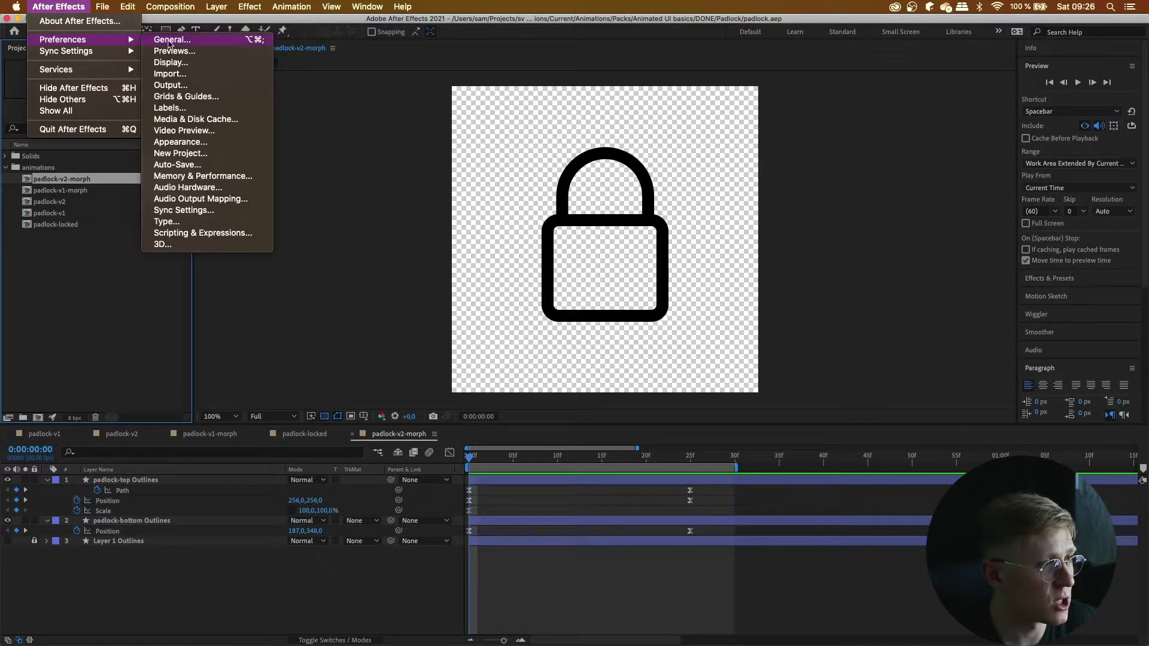
click(170, 43)
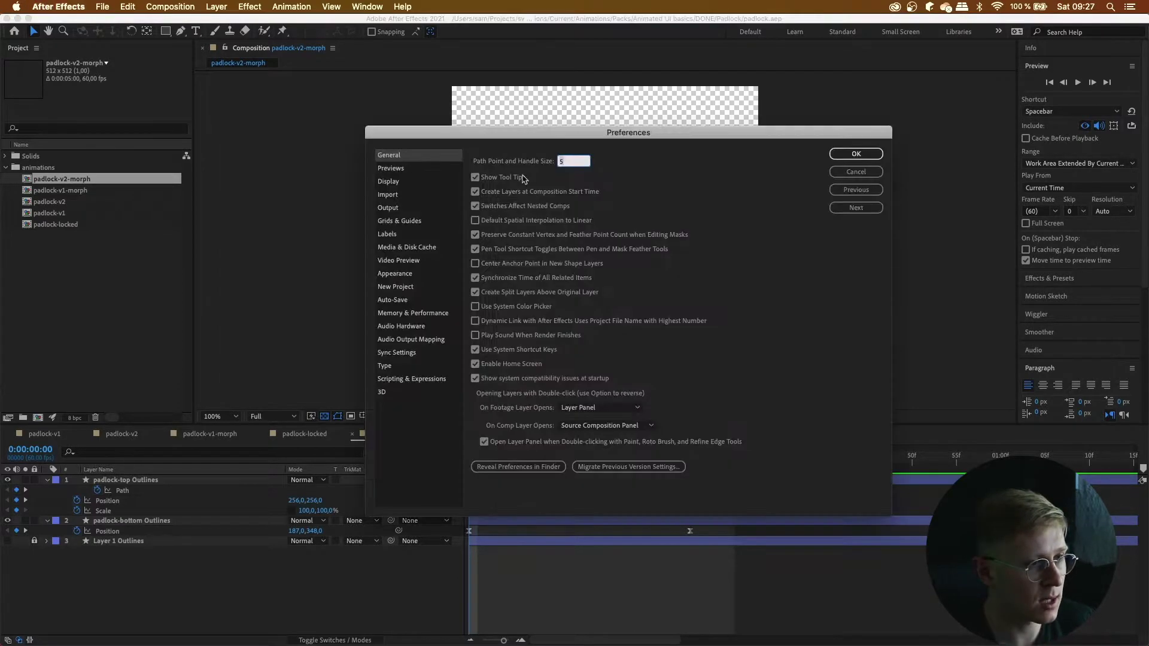
drag(689, 138, 673, 131)
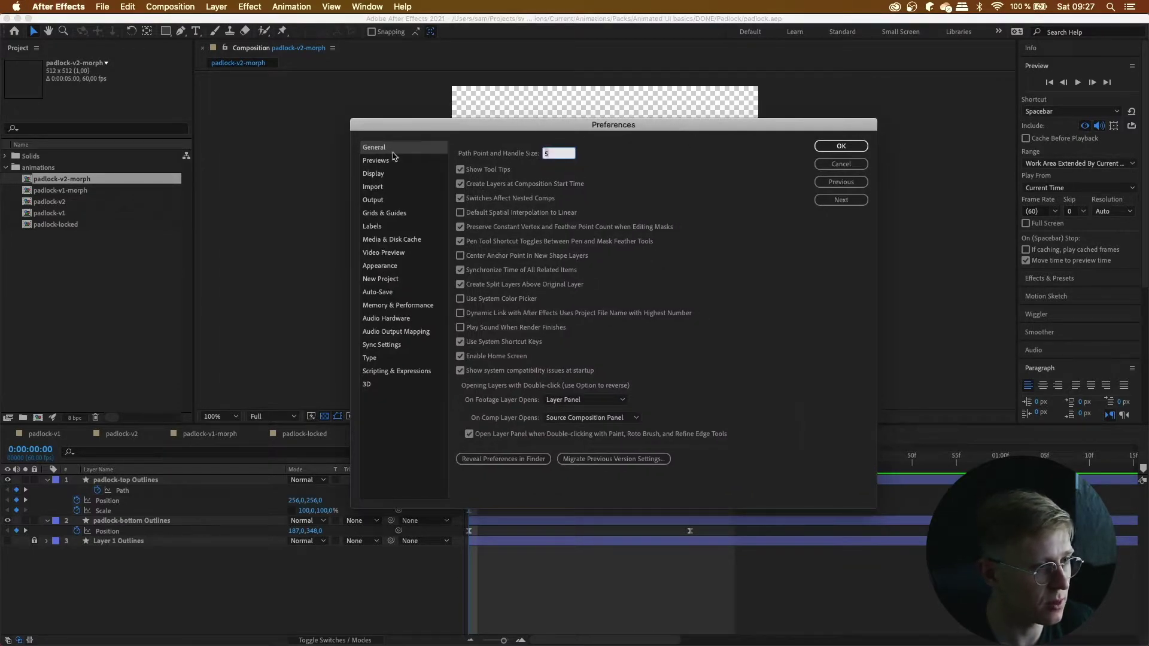
click(398, 373)
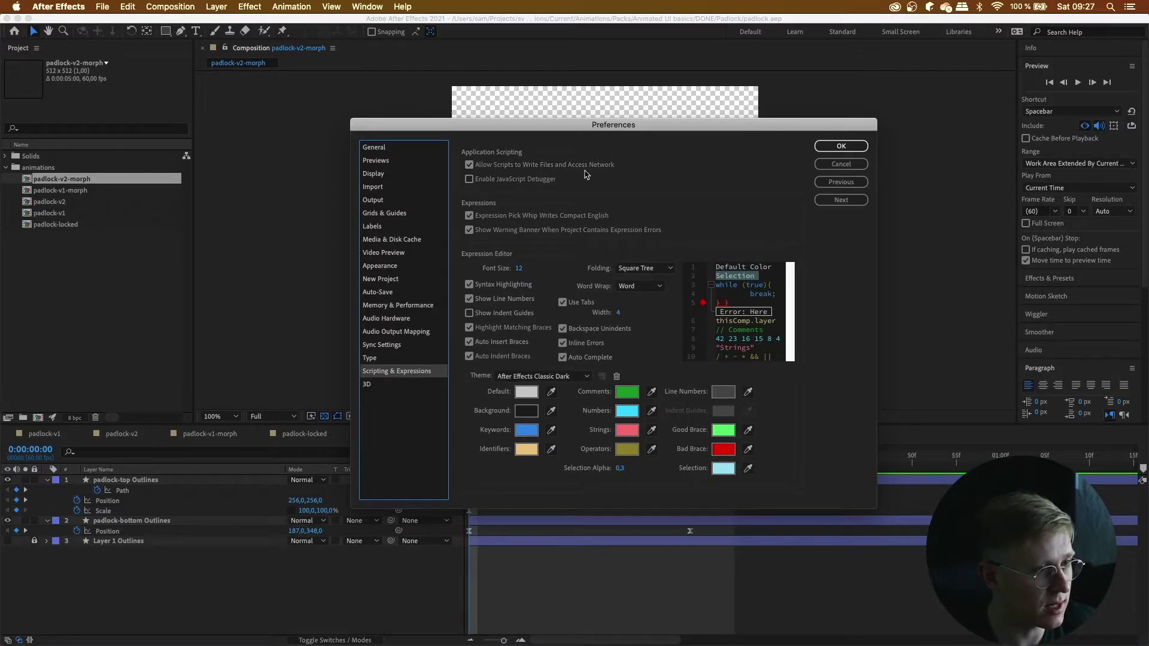
Accept preferences, open a widened Bodymovin panel, and select the padlock-v2 and padlock-locked compositions.
click(841, 146)
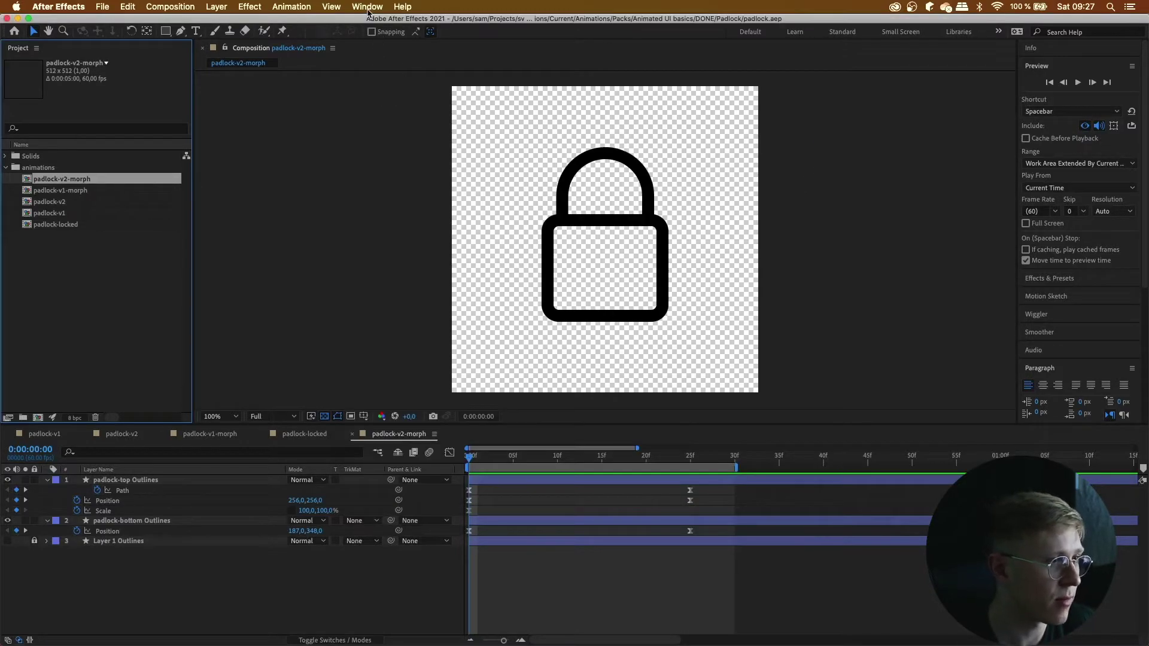
click(367, 6)
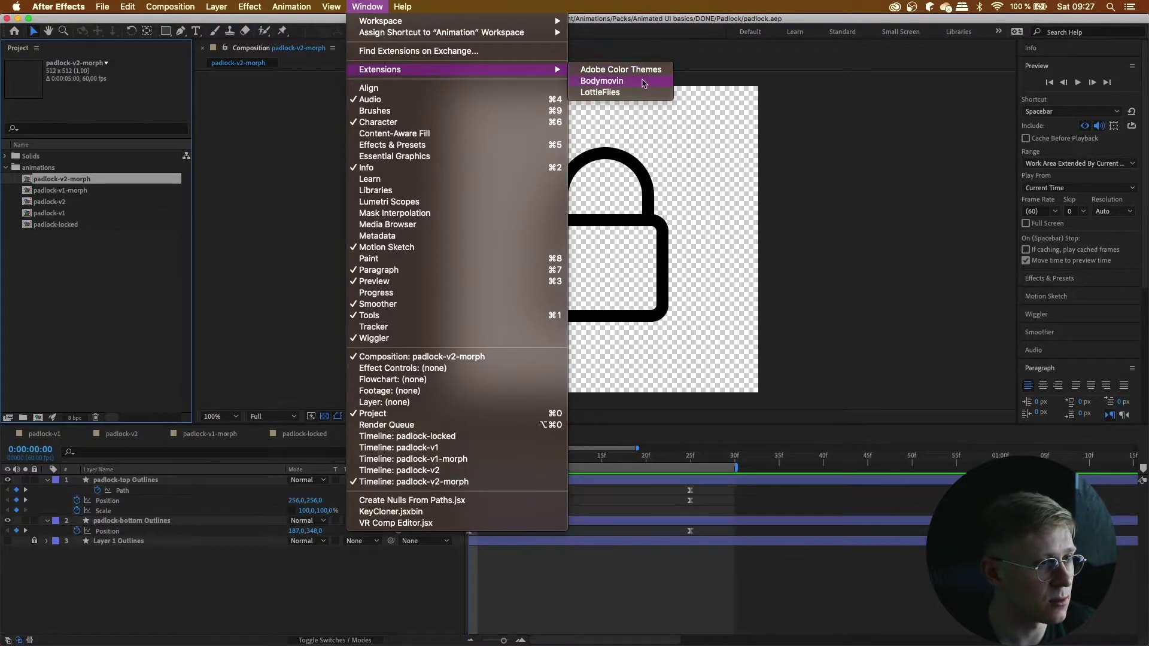
click(641, 82)
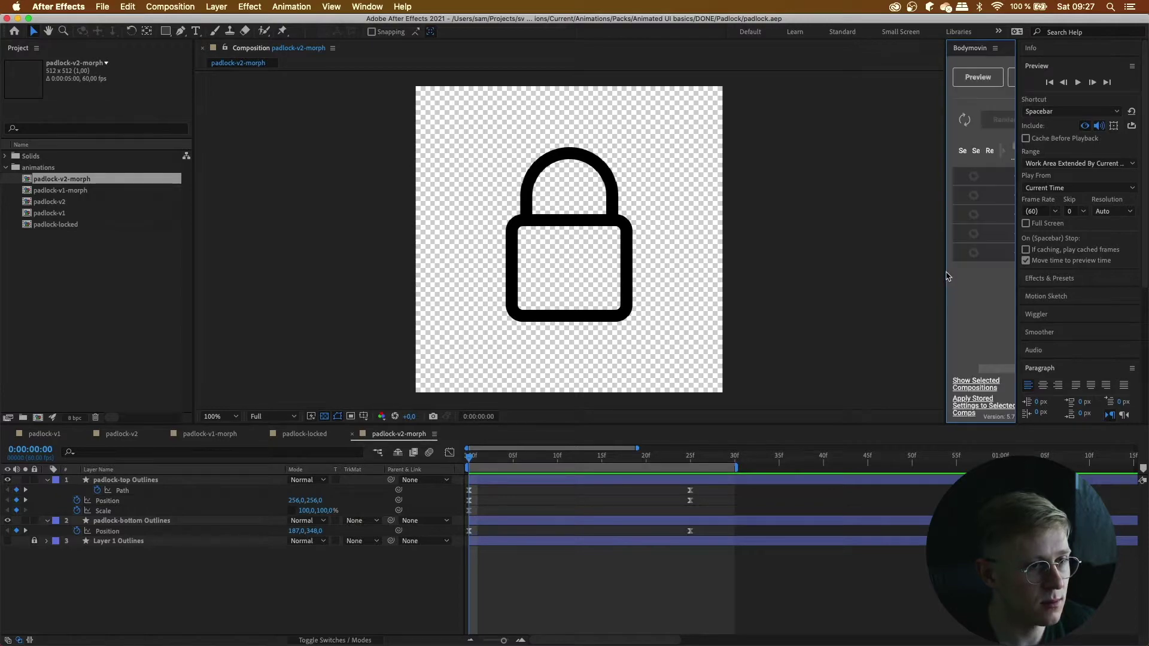
drag(946, 275, 657, 269)
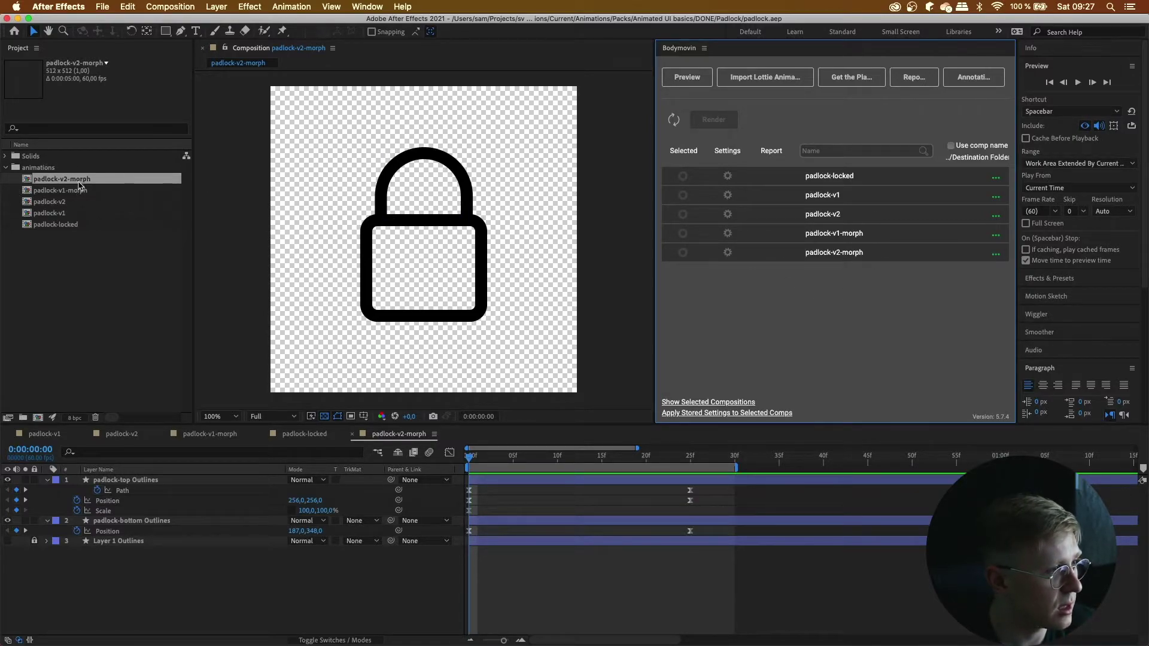
click(66, 202)
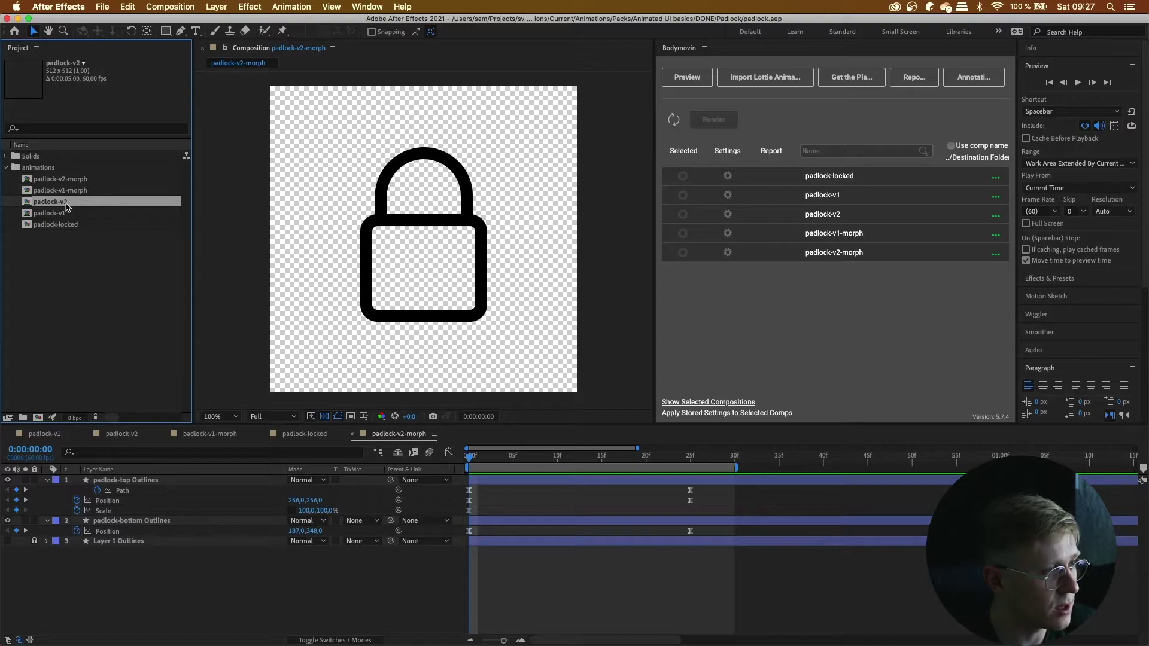
click(76, 225)
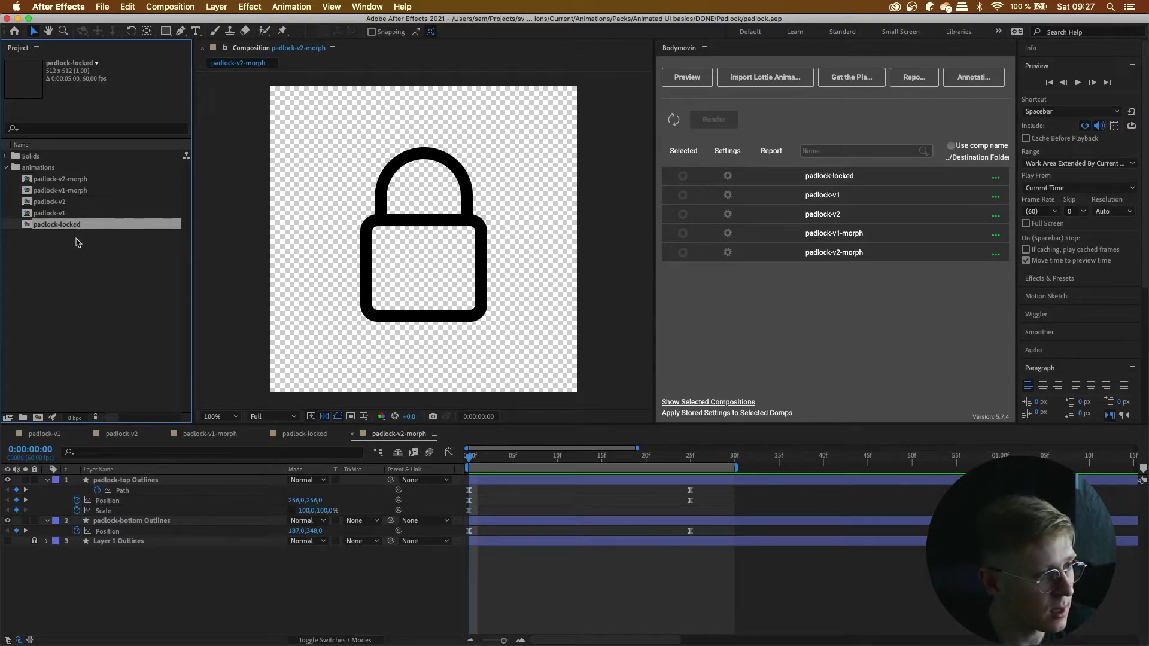
Switch to the padlock-locked composition and play, then stop, its animation.
click(305, 435)
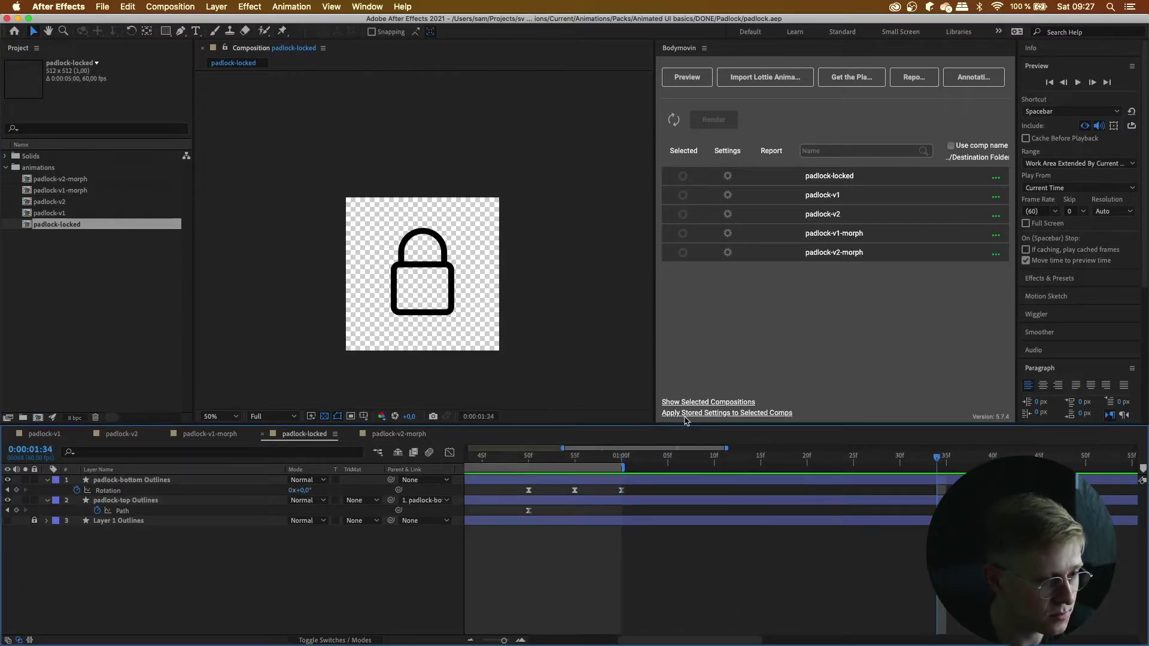
key(space)
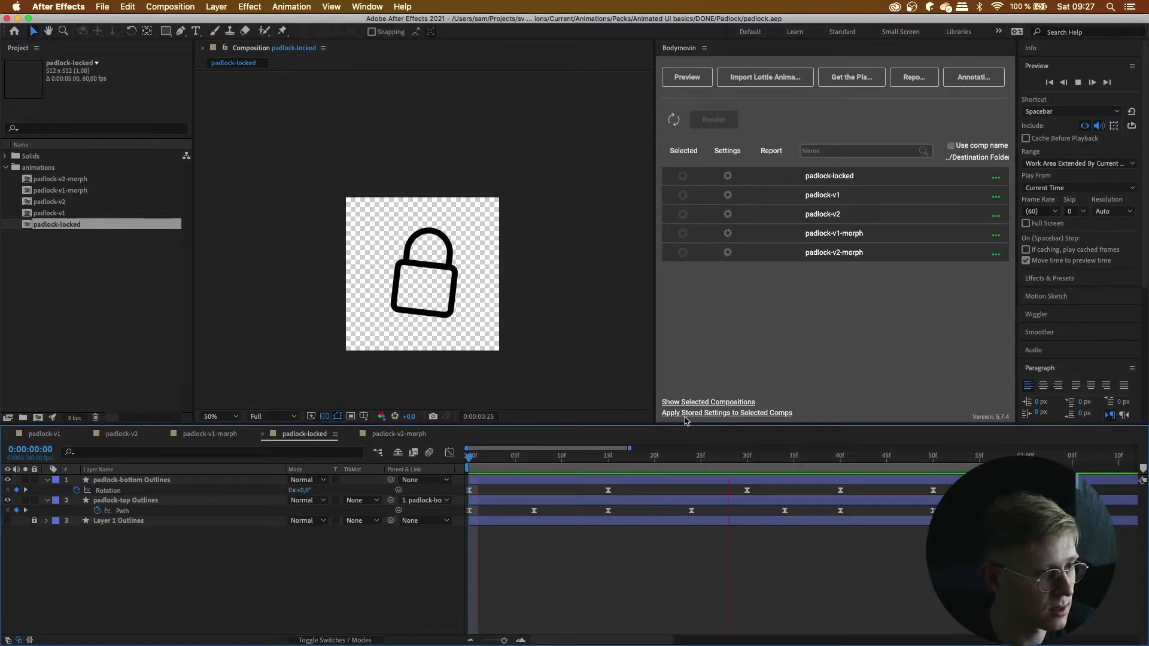
key(space)
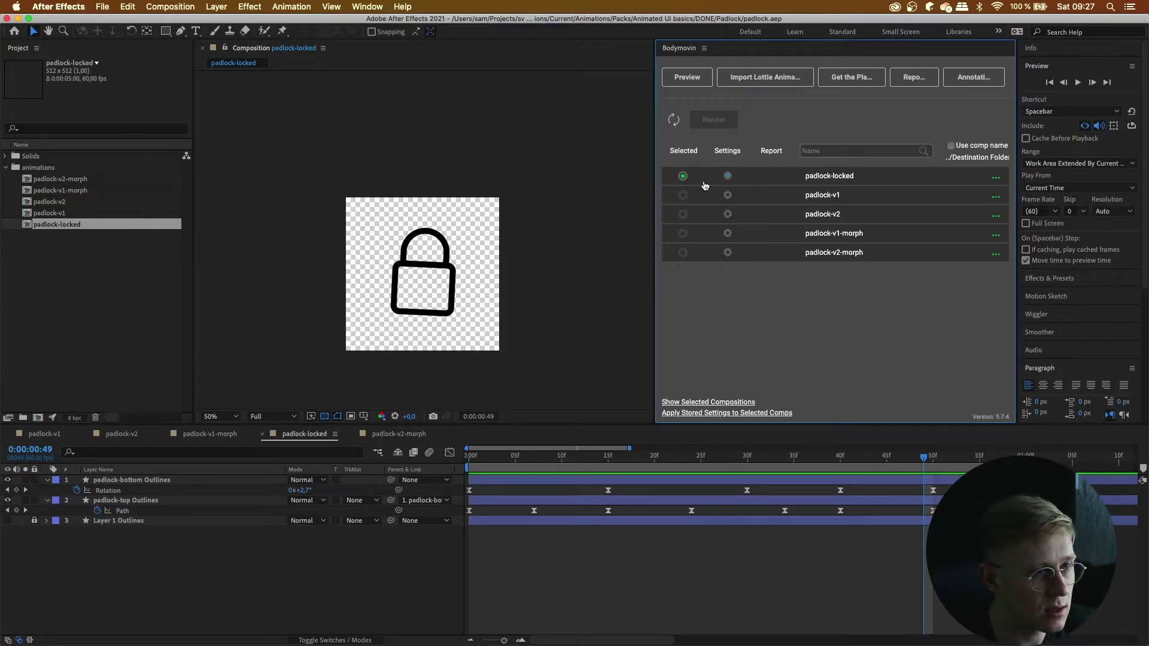
Open padlock-locked's Bodymovin settings, expand and collapse Expression options, then cancel.
click(727, 176)
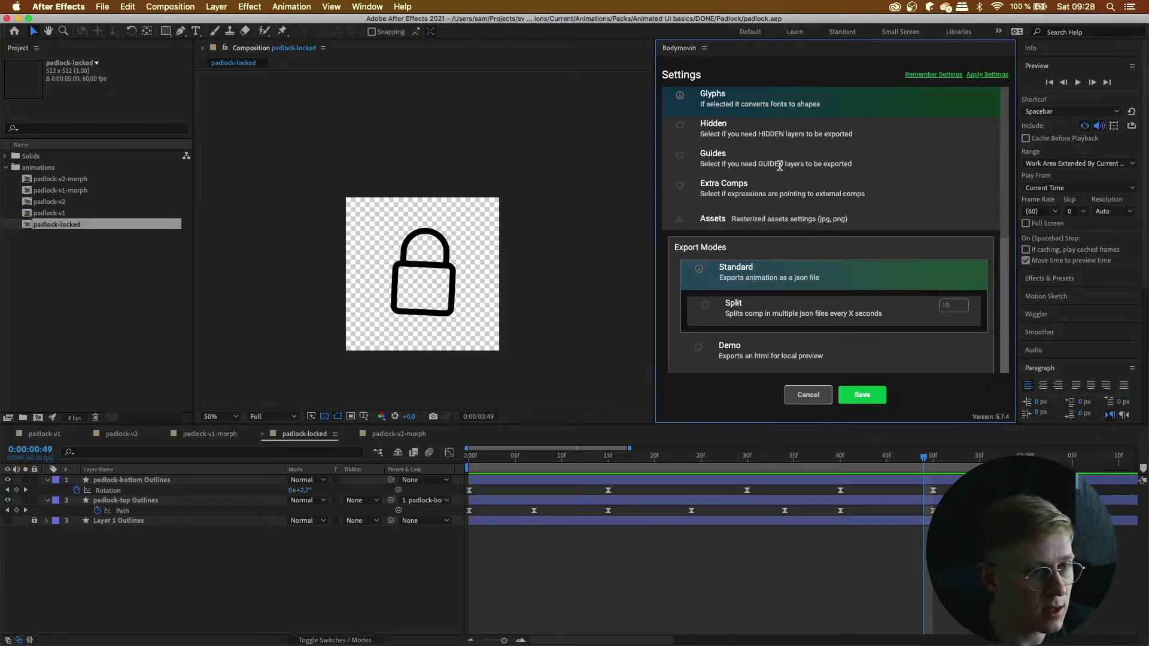
scroll(888, 171, down, 3)
scroll(888, 170, down, 5)
scroll(884, 180, down, 3)
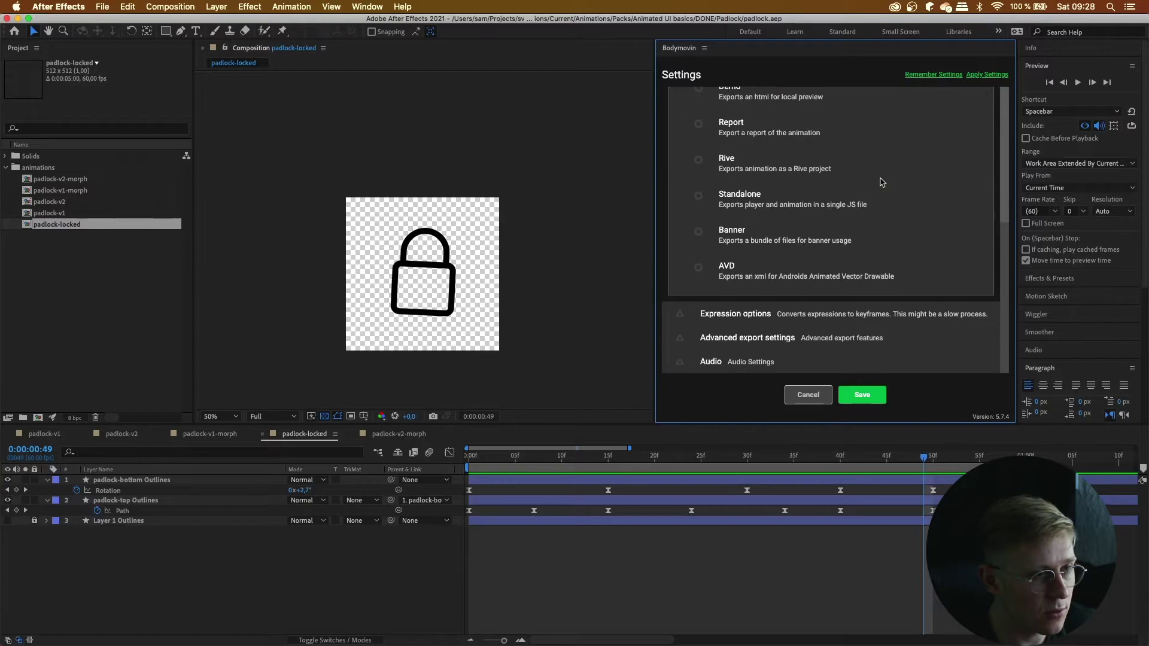
click(887, 327)
scroll(861, 270, down, 3)
click(864, 212)
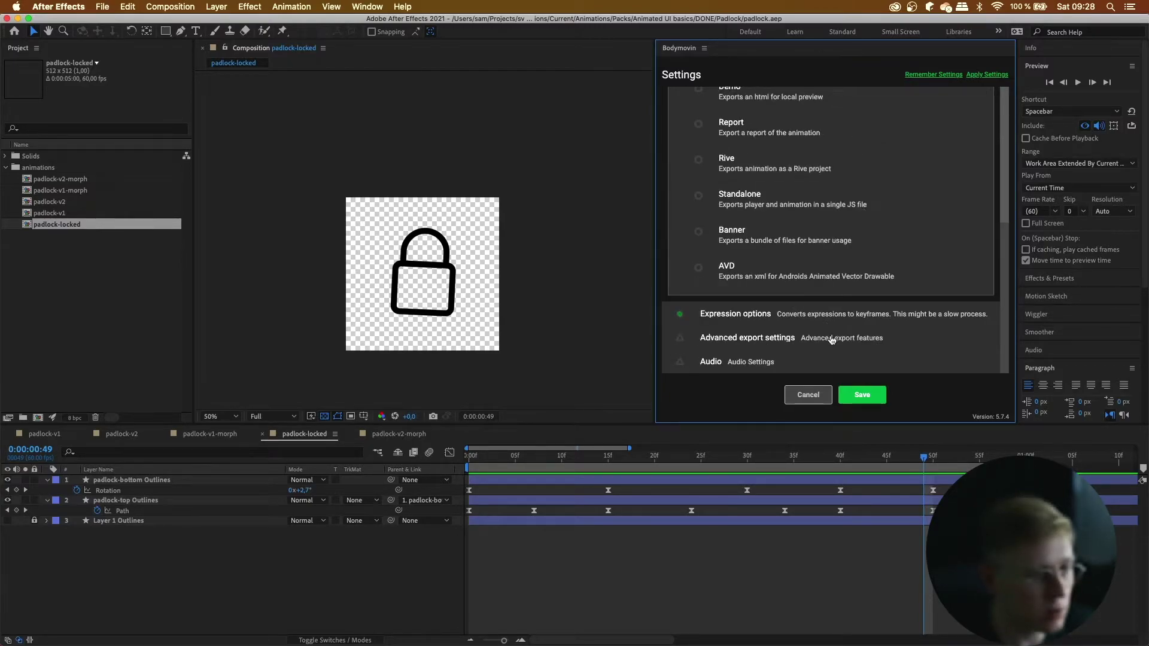
click(807, 395)
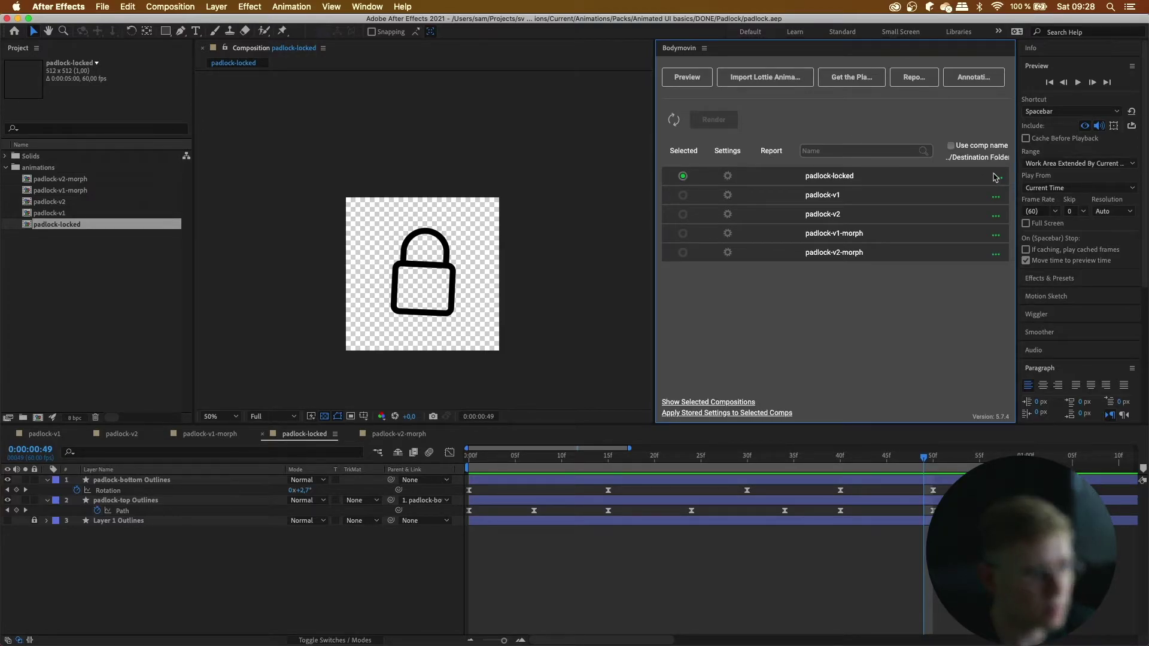
Save the output as PADLOCK-locked on the Desktop, render it to JSON, and dismiss the report.
click(995, 177)
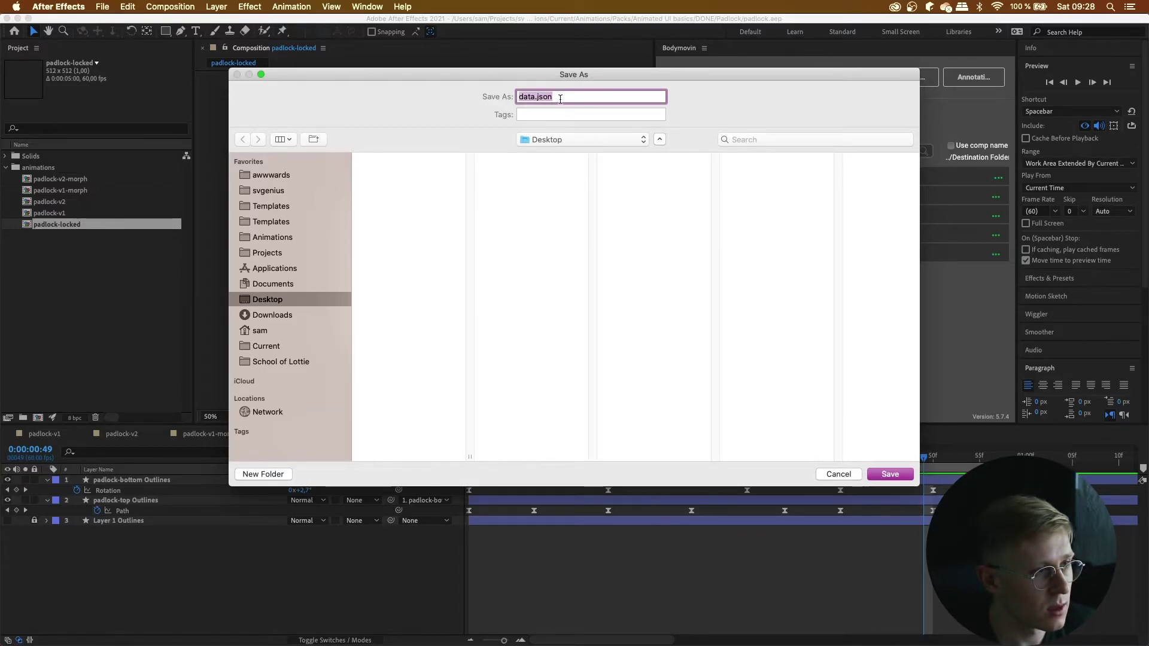
text(PADL)
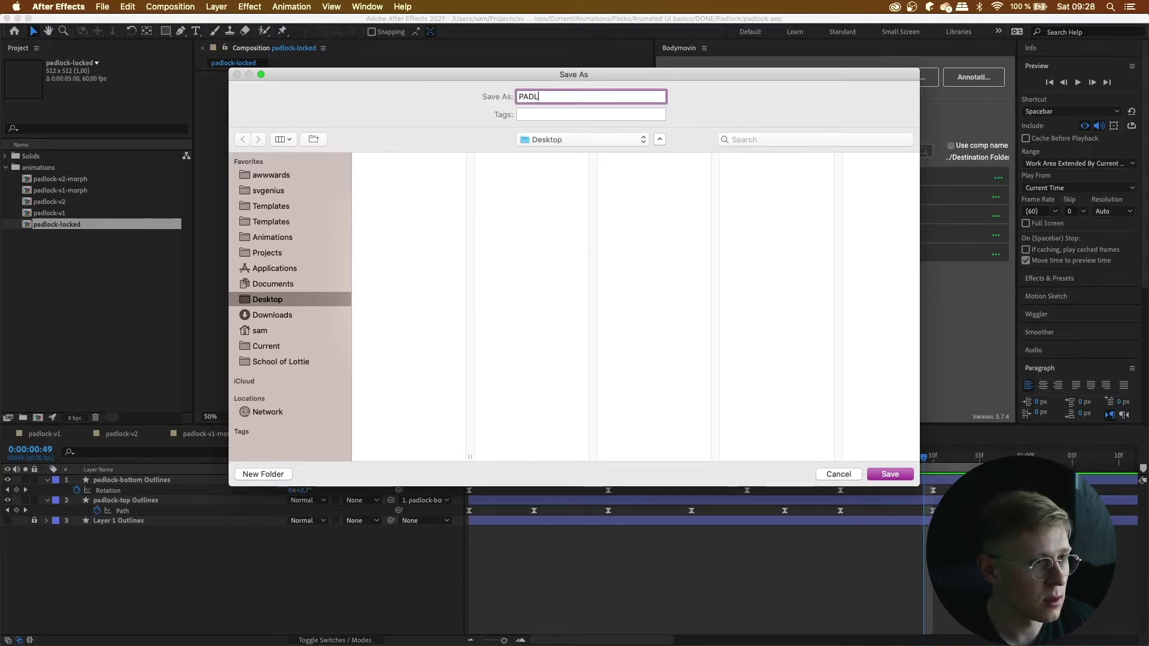
text(OCKlocked)
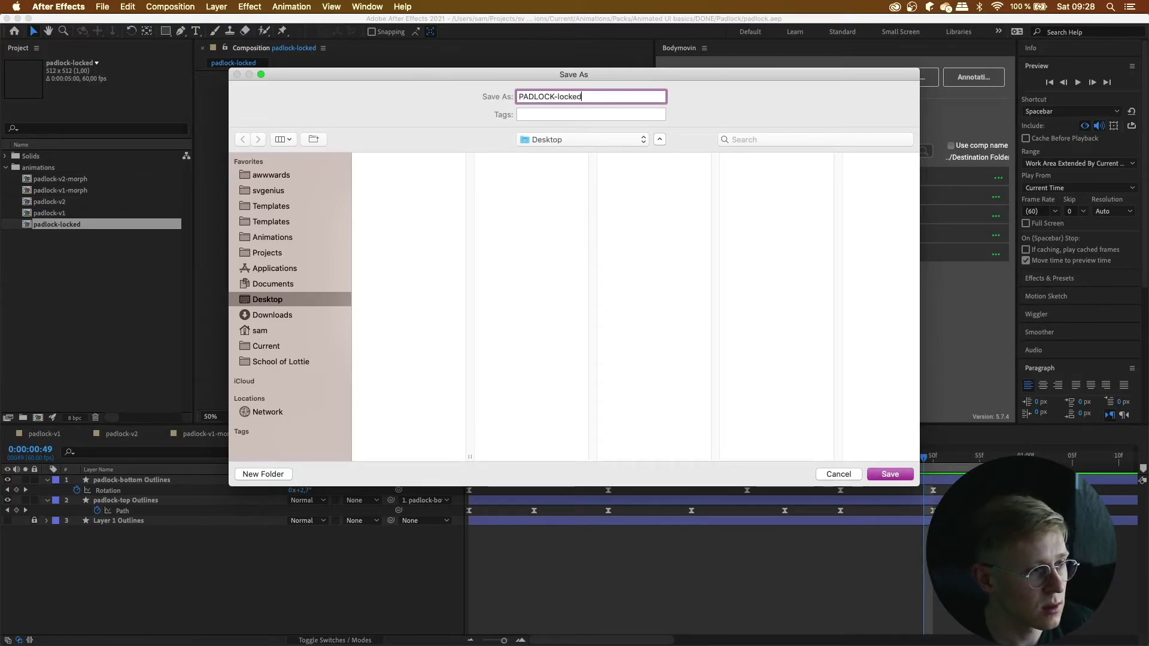
click(889, 474)
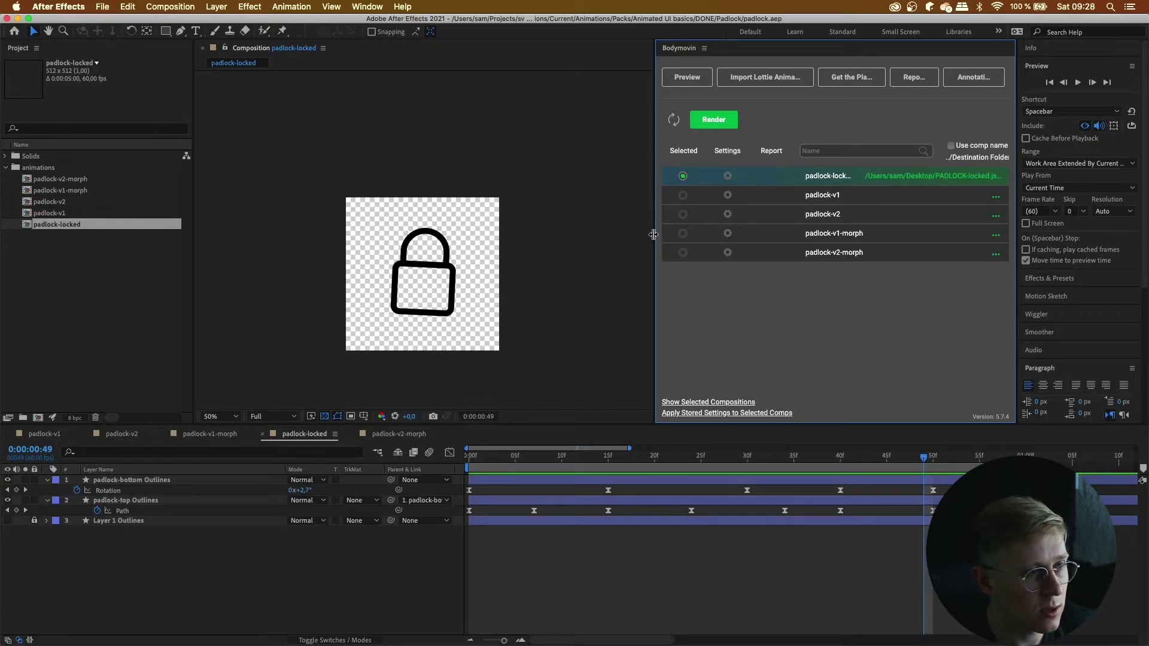
drag(651, 235, 547, 235)
click(602, 120)
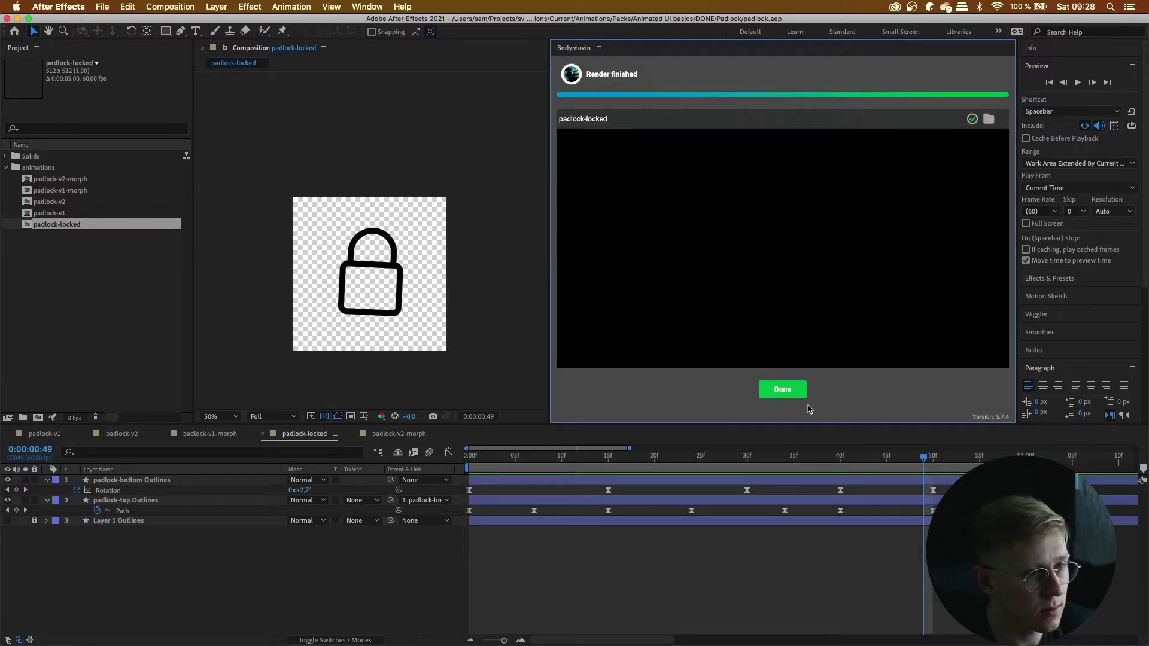
click(783, 389)
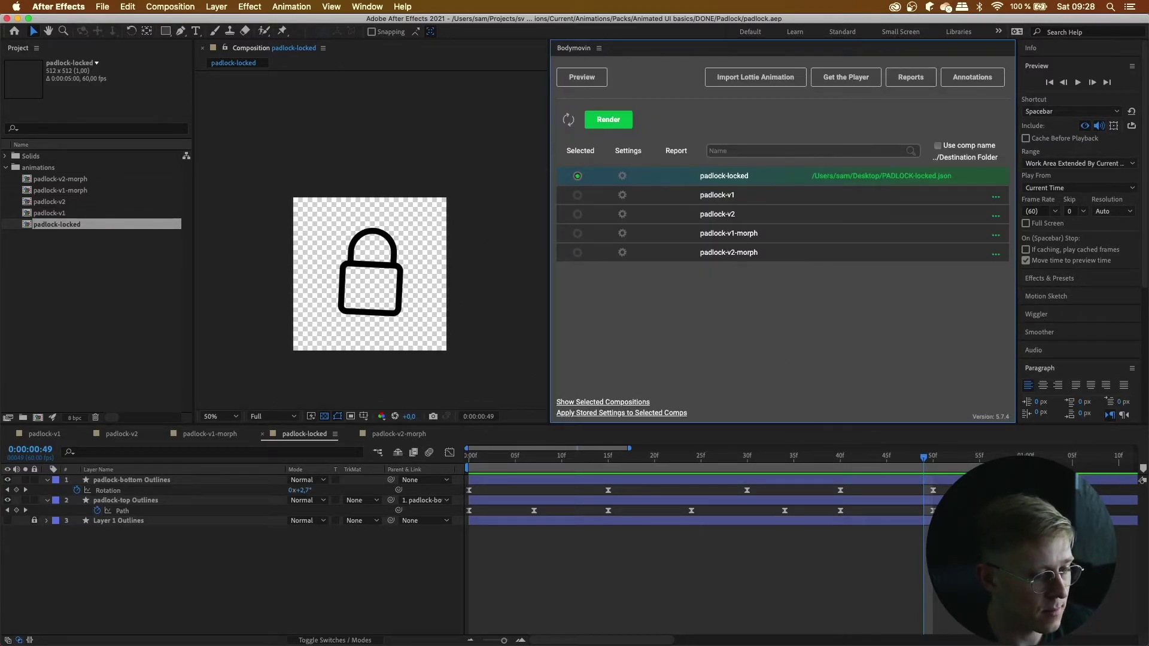
Check the exported file on the Desktop, then load lottiefiles.com in a new Chrome tab.
key(super+Tab)
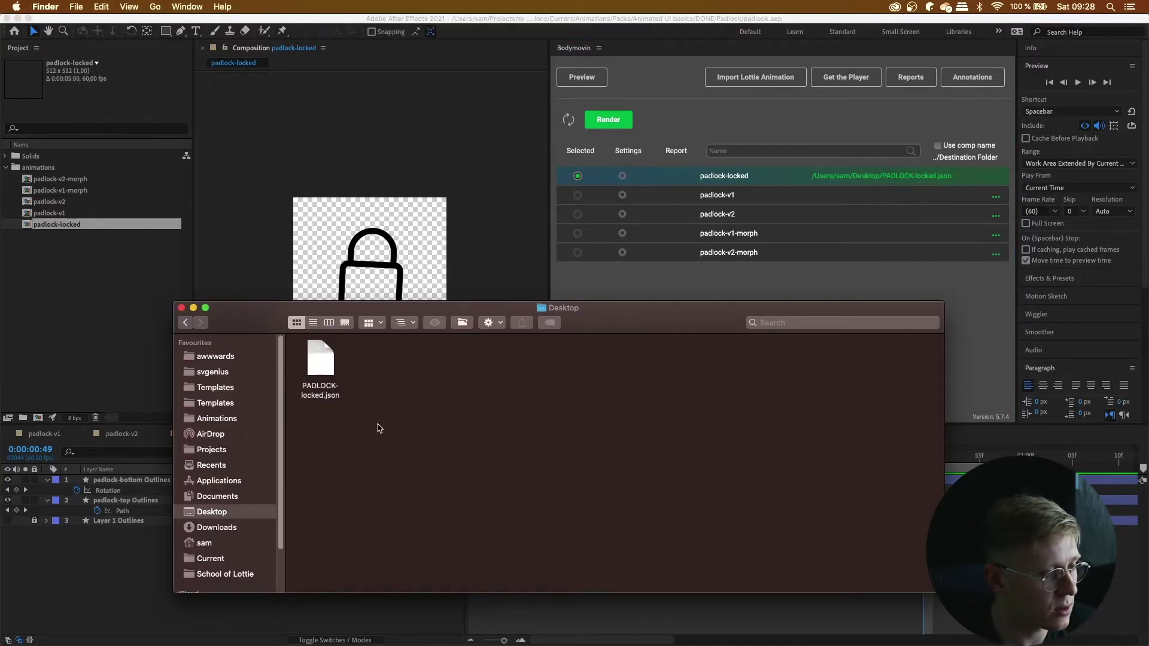
key(super+Tab)
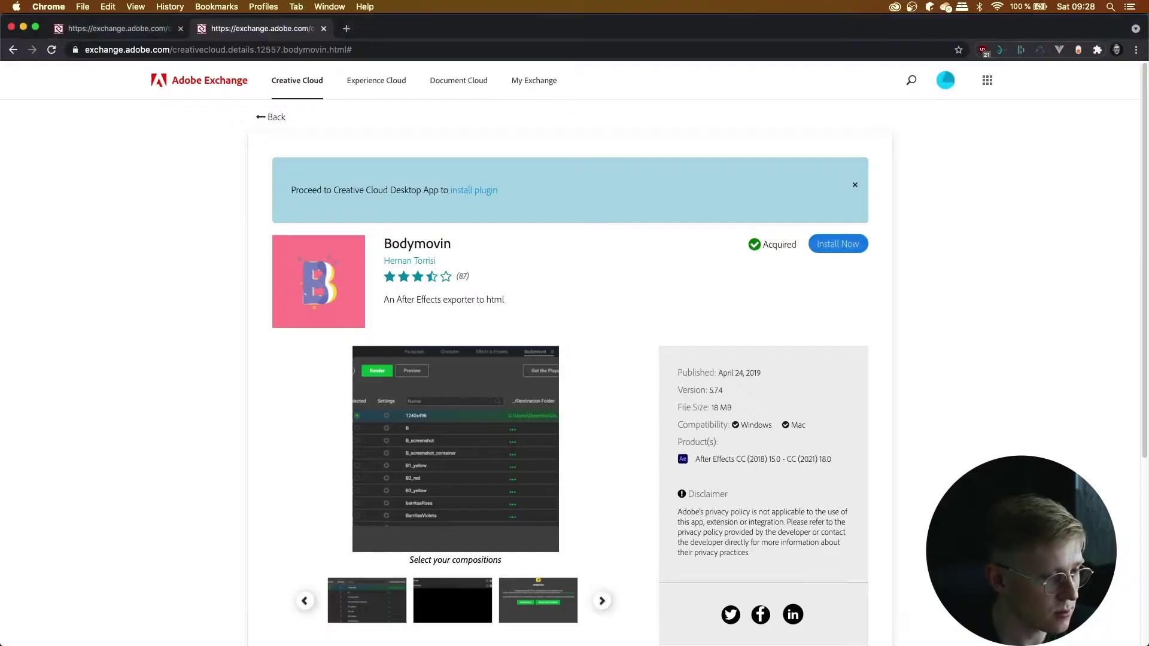
key(super+t)
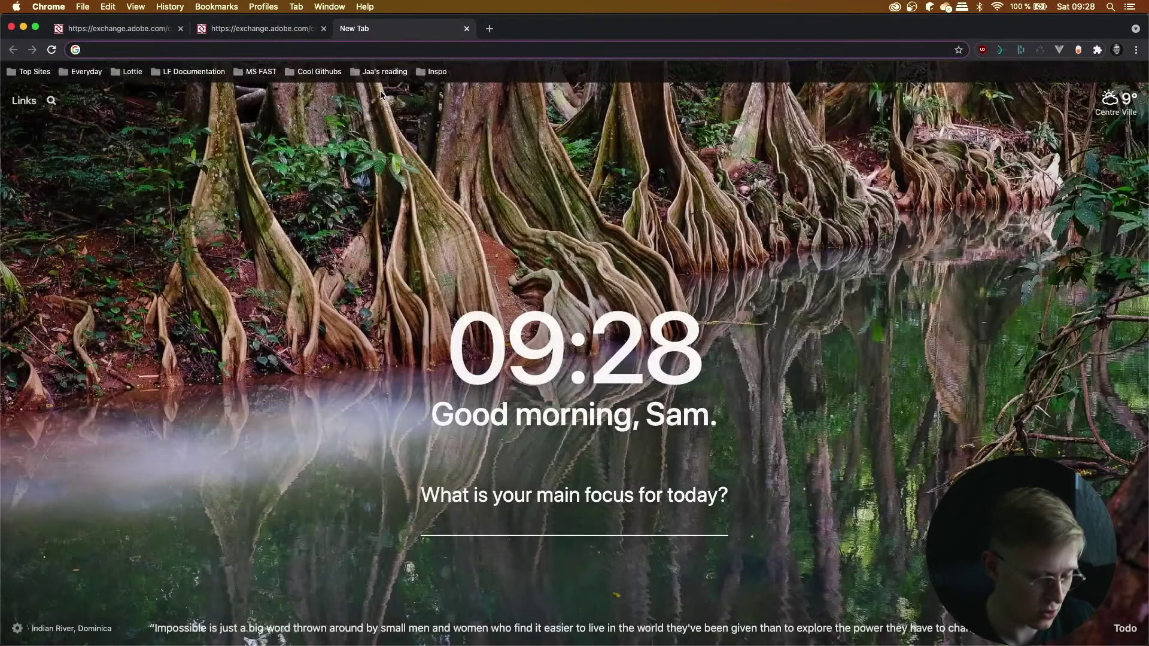
text(lottiefiles.com)
key(Return)
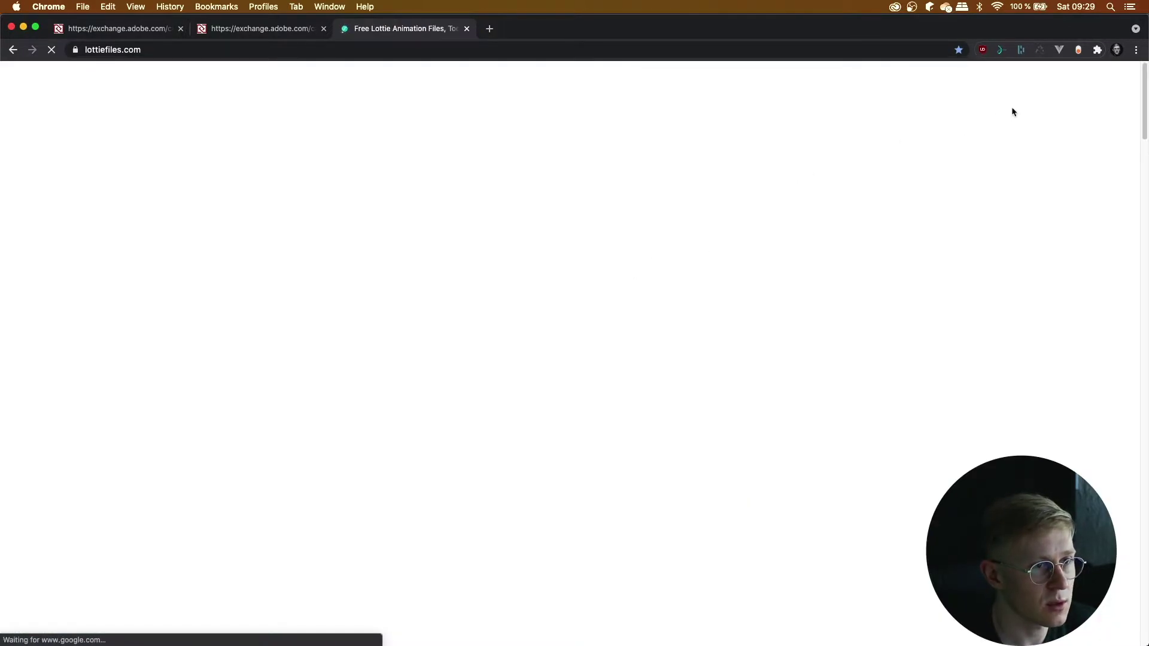
Drag PADLOCK-locked.json from the Desktop onto LottieFiles, watch it play, then close the preview.
key(super+Tab)
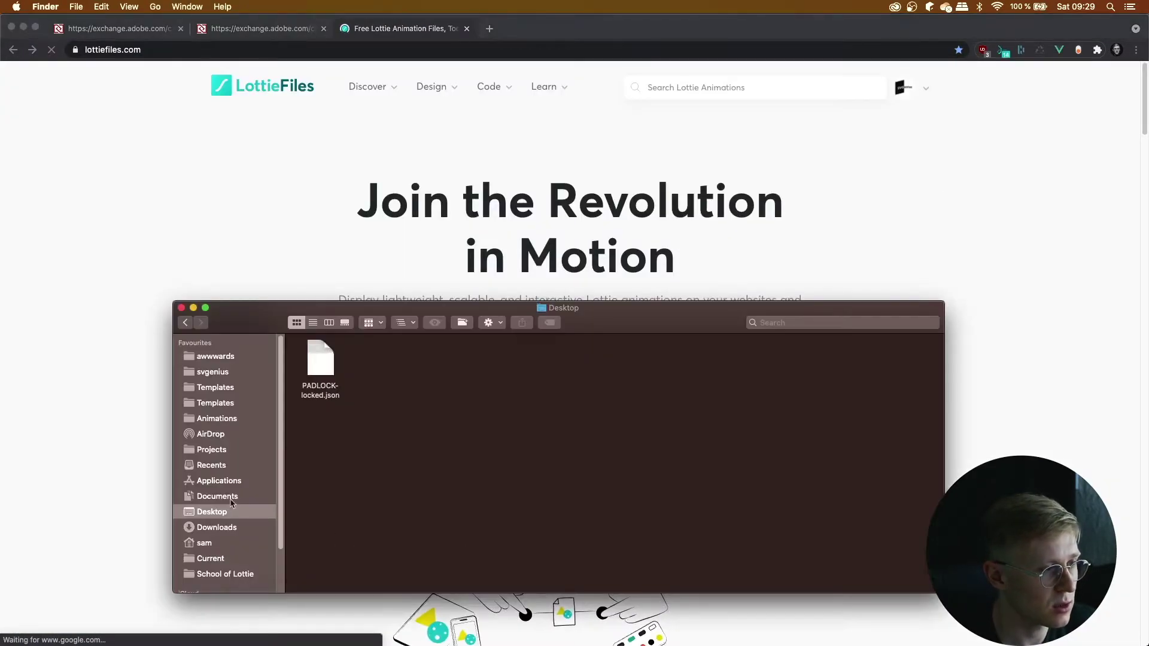
drag(320, 368, 188, 234)
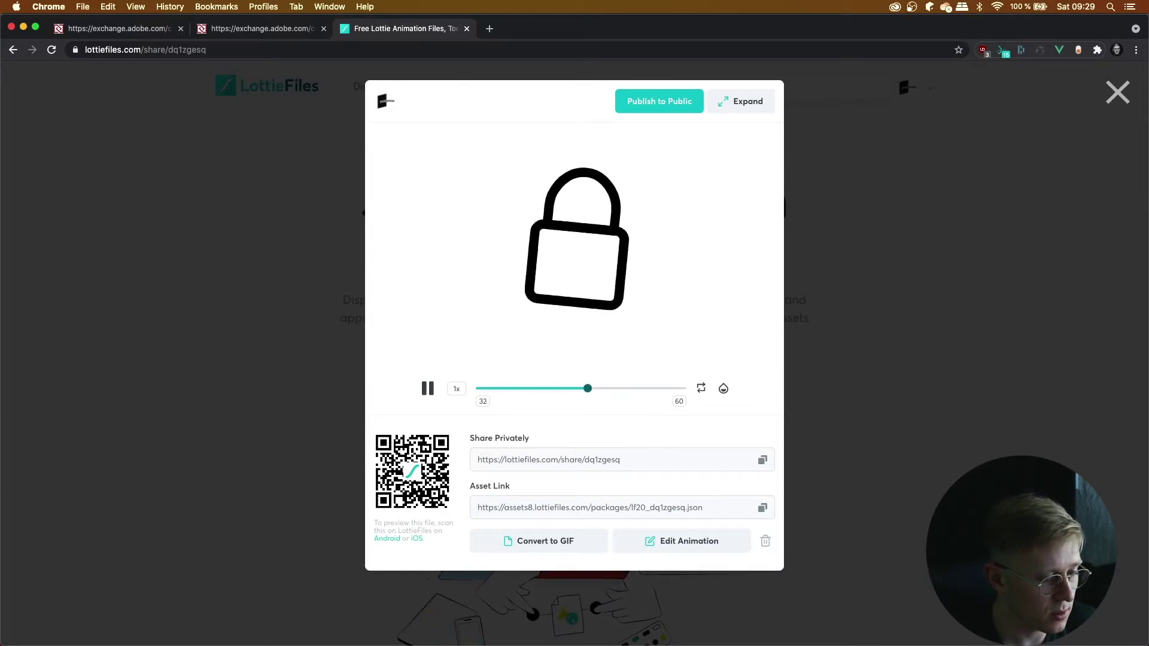
click(1116, 93)
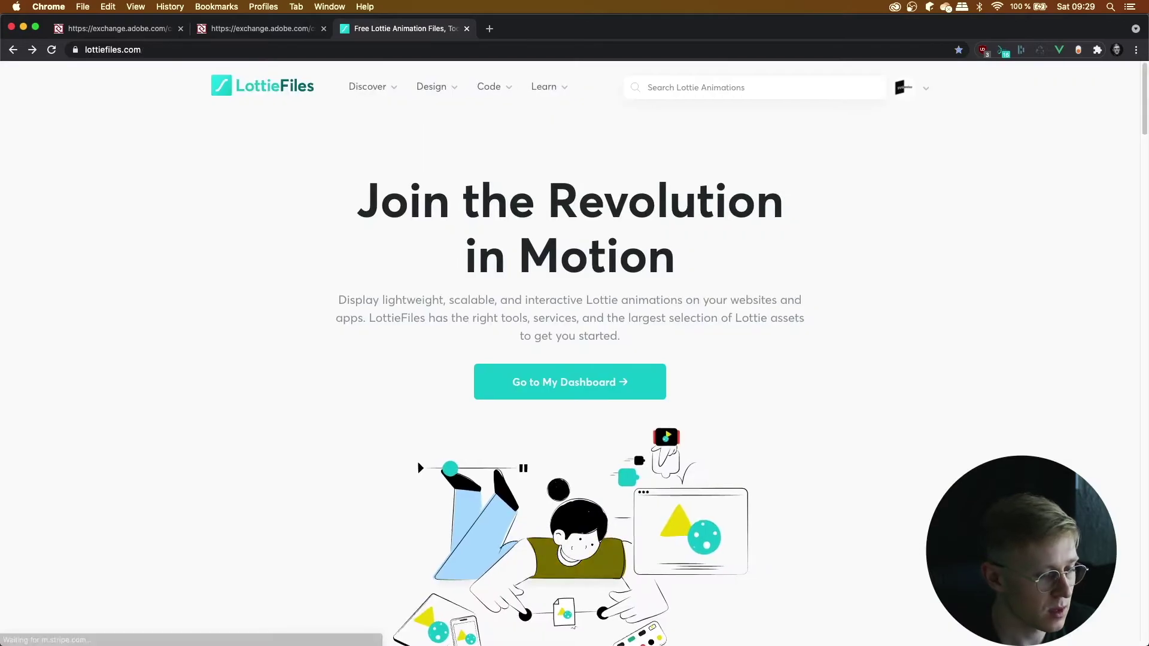
key(super+Tab)
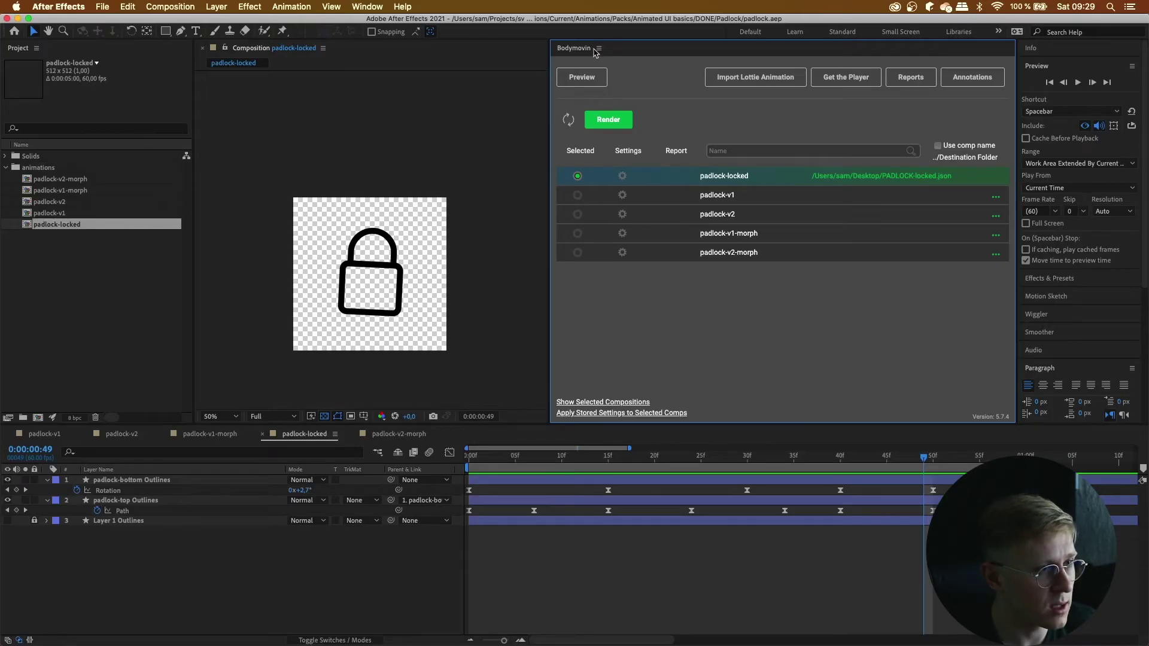
Close the Bodymovin panel and open a widened LottieFiles extension panel in its place.
click(598, 47)
click(624, 61)
click(367, 7)
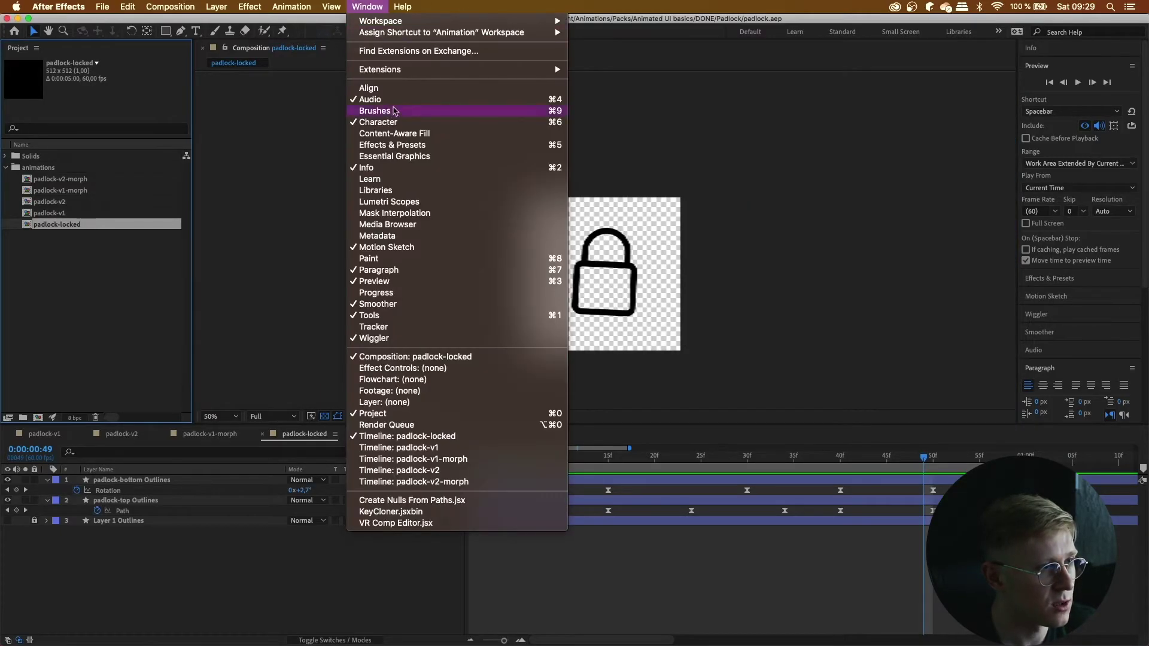
click(600, 93)
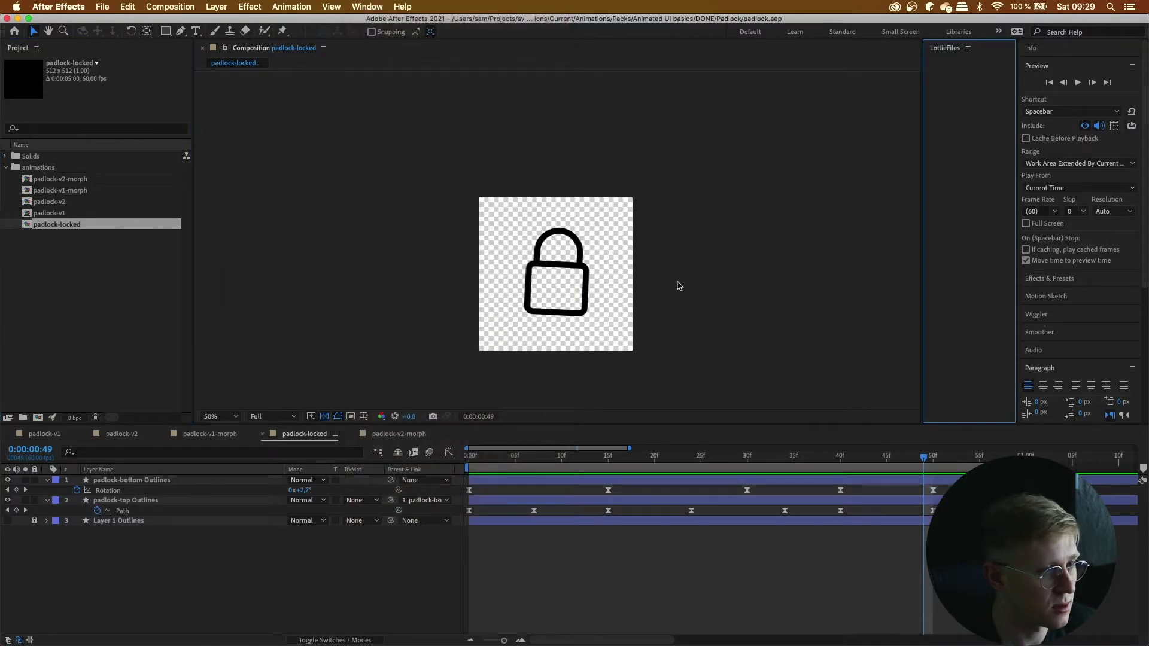
drag(920, 280, 620, 269)
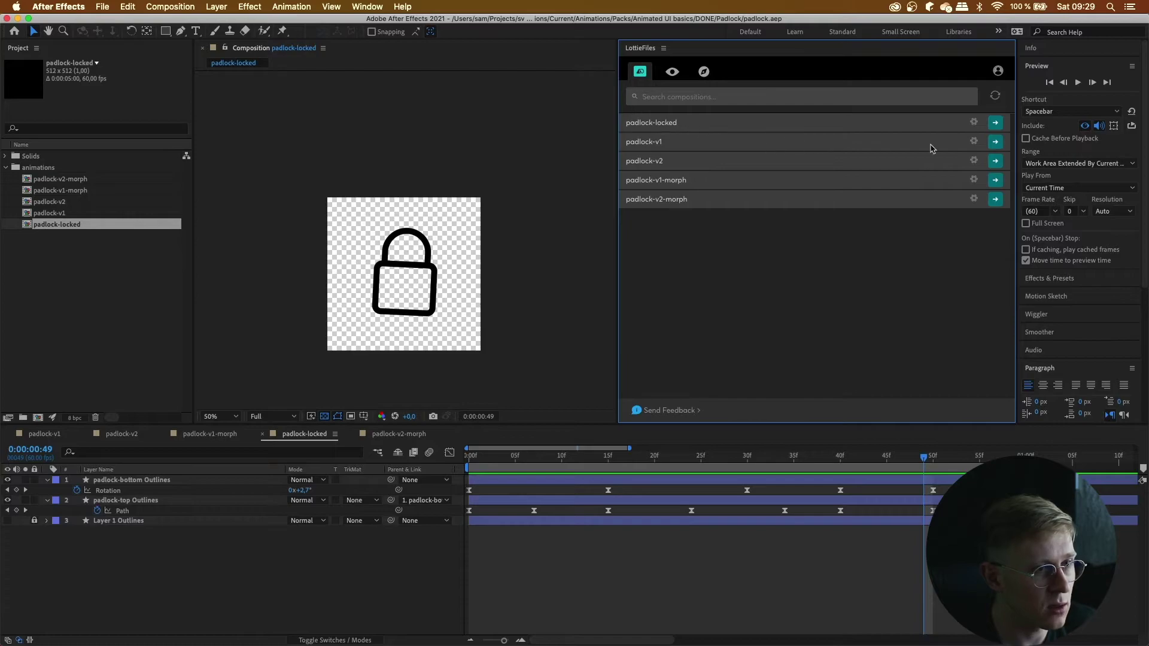
Open and leave padlock-locked's export settings, then render its preview.
click(975, 122)
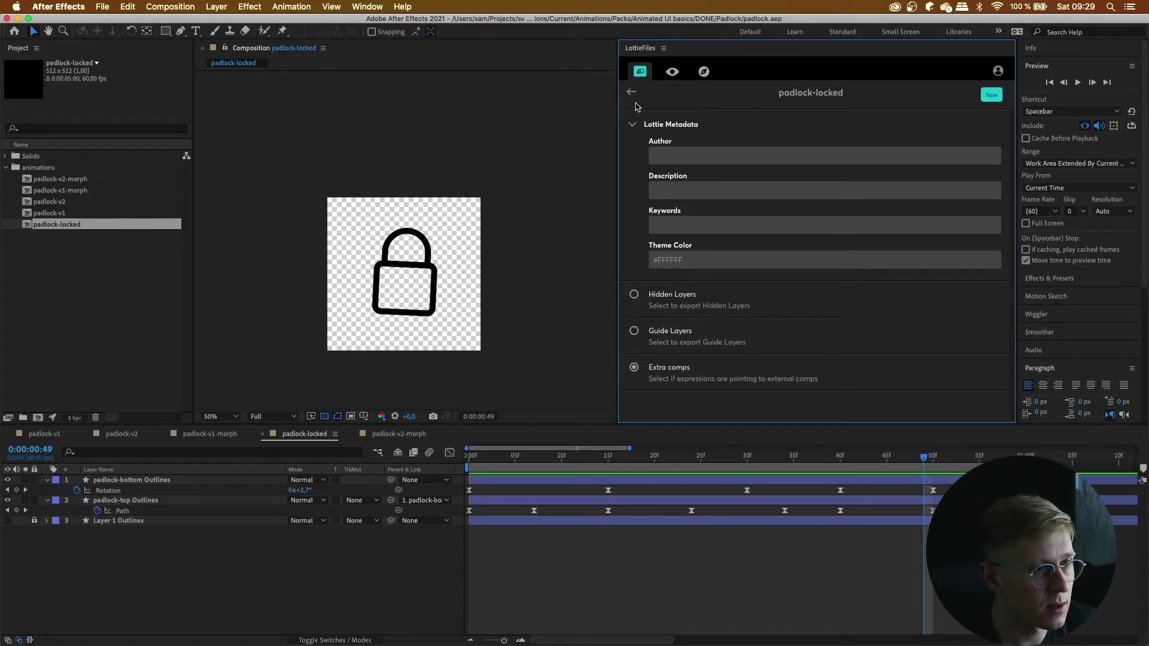
click(632, 94)
click(996, 123)
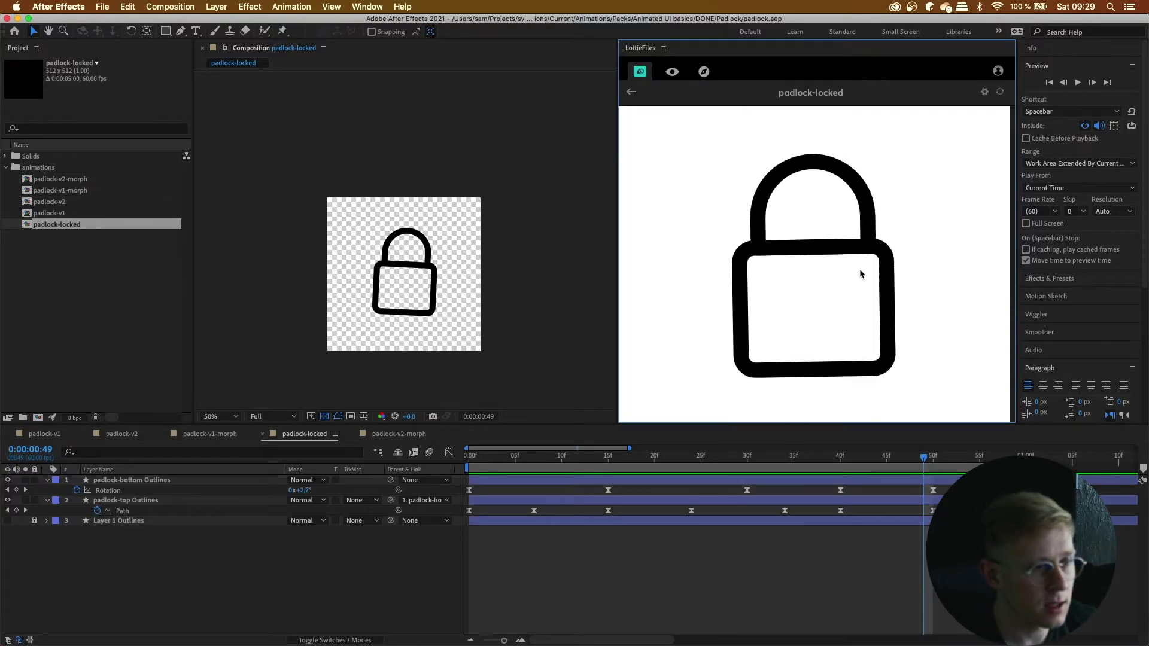
scroll(836, 278, down, 5)
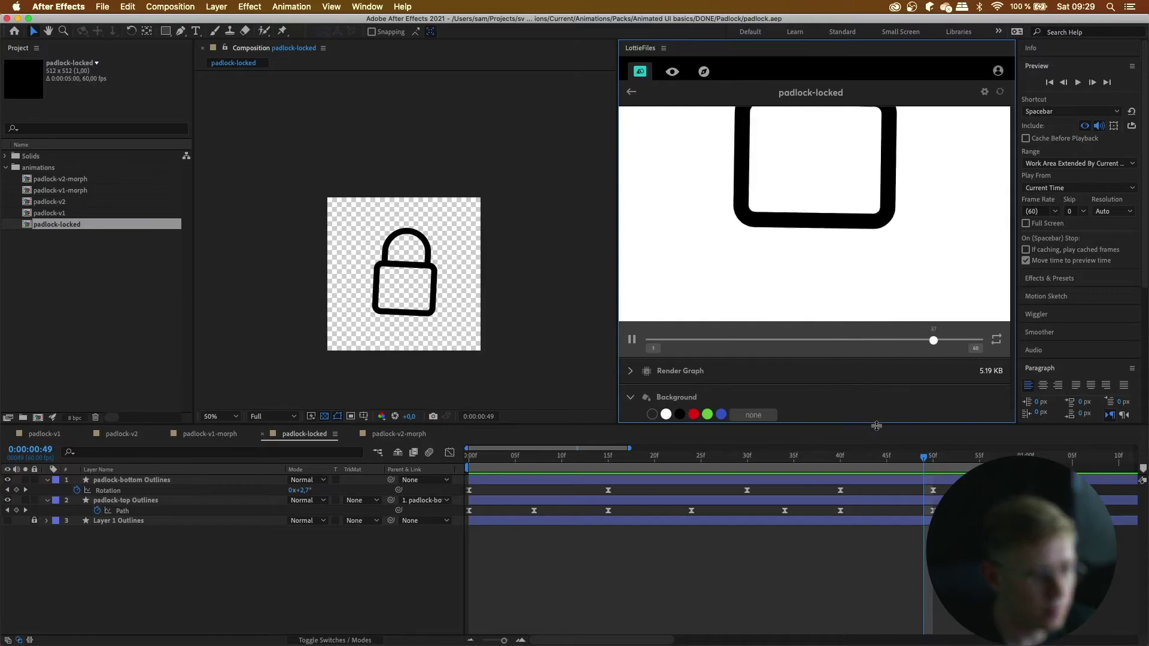
Resize the panel dividers and scrub the padlock-locked preview back near its start.
drag(808, 421, 885, 566)
scroll(790, 276, up, 5)
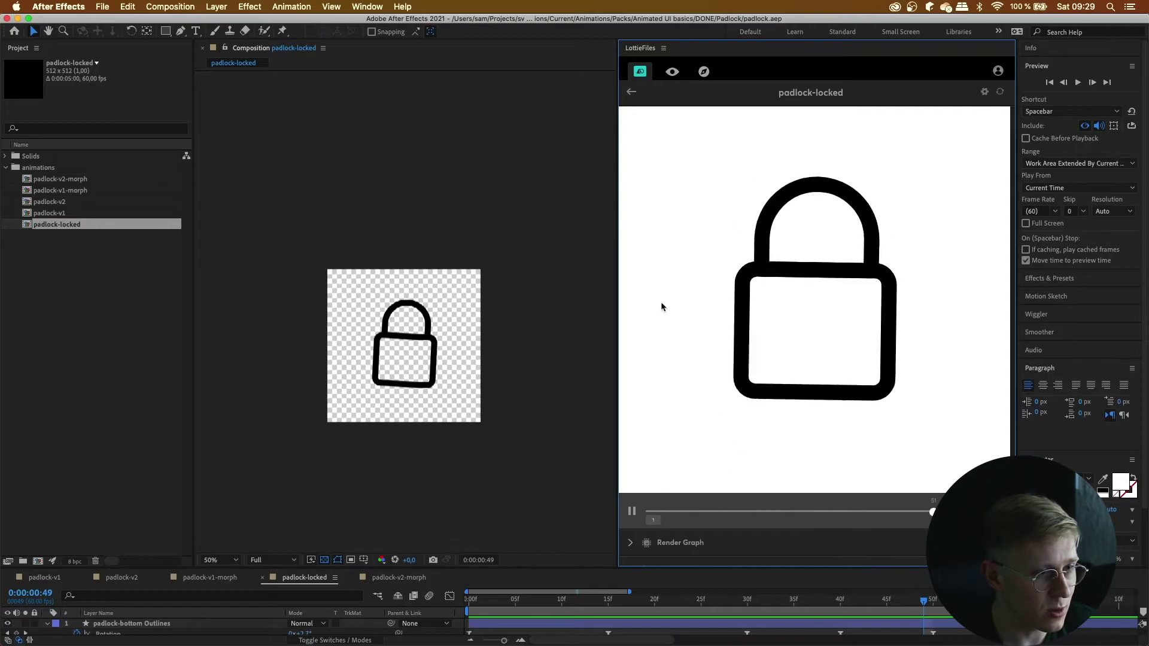
drag(518, 567, 512, 510)
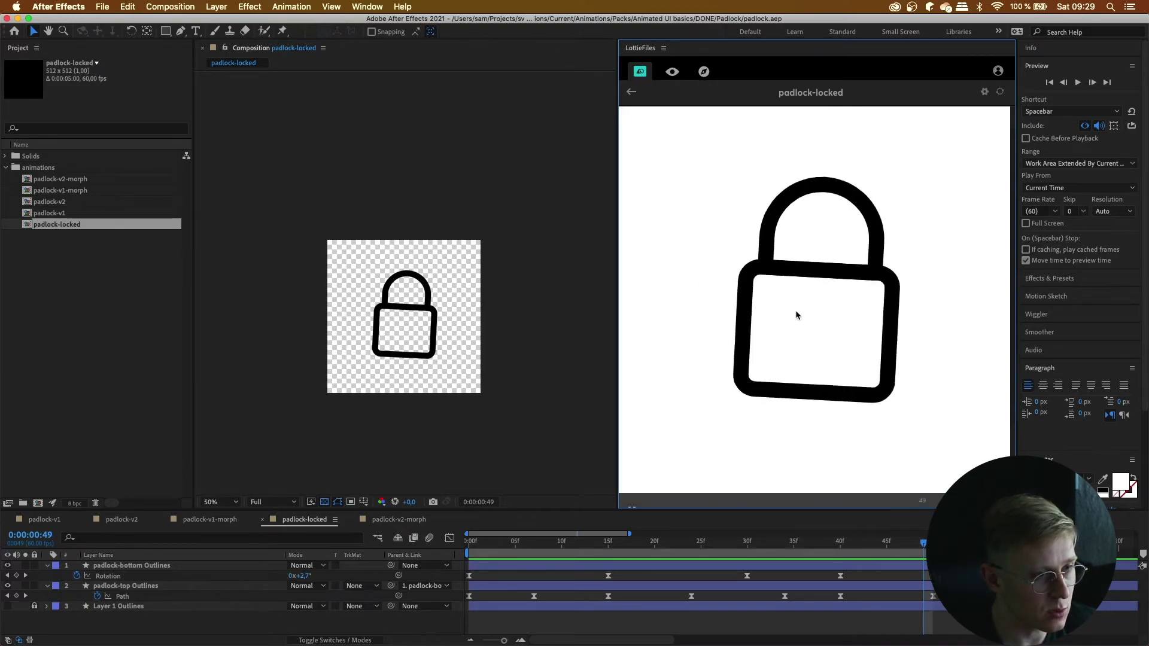
drag(769, 464, 810, 464)
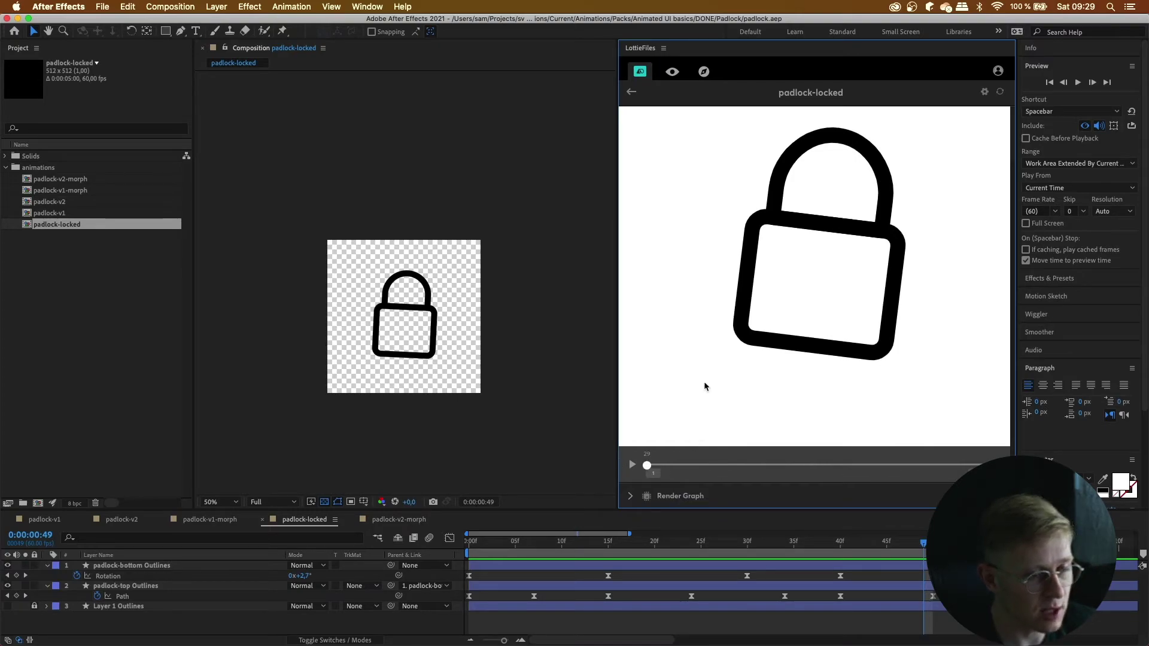
scroll(736, 301, down, 2)
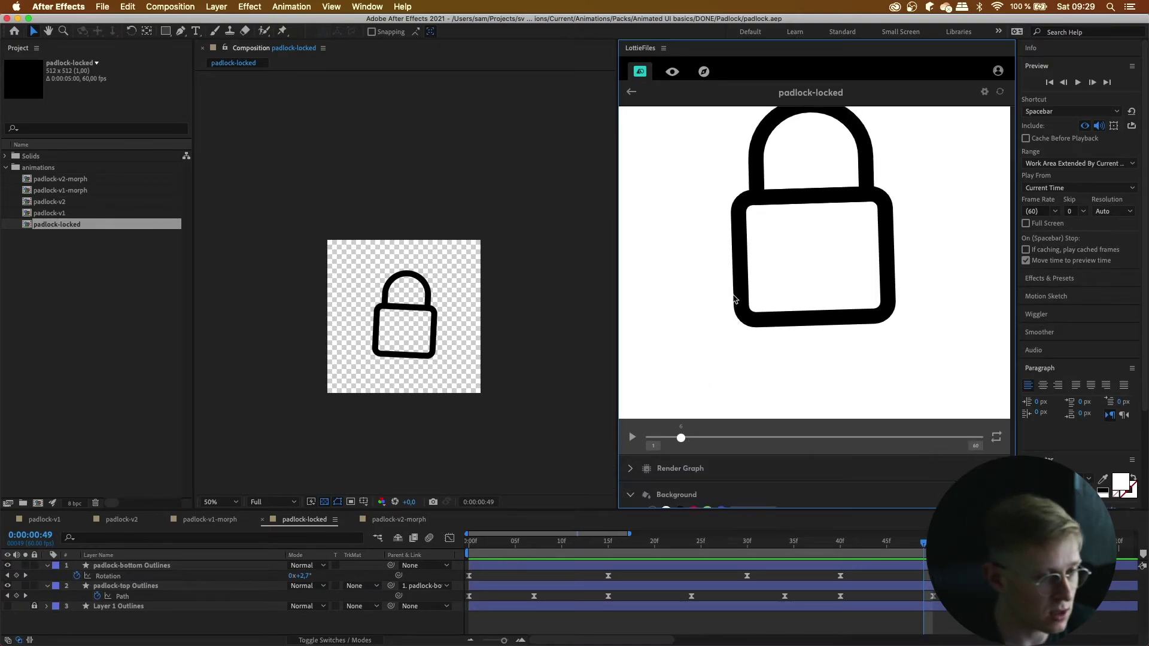
scroll(734, 299, down, 2)
scroll(737, 296, up, 5)
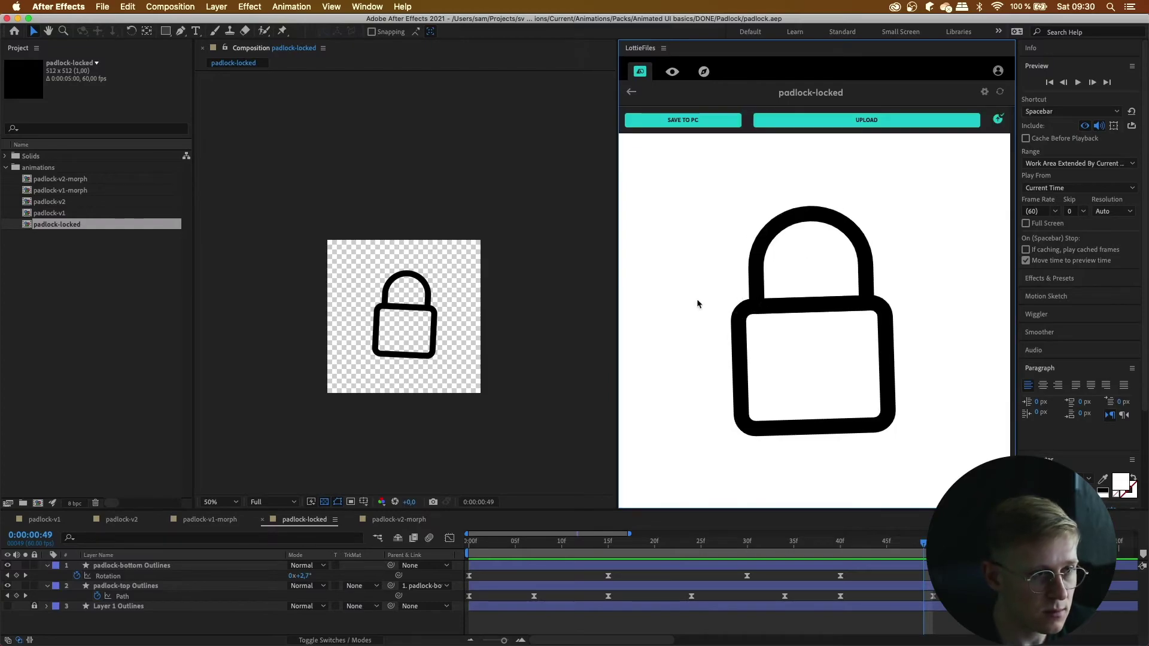
Upload the padlock-locked animation to LottieFiles from the panel.
click(824, 122)
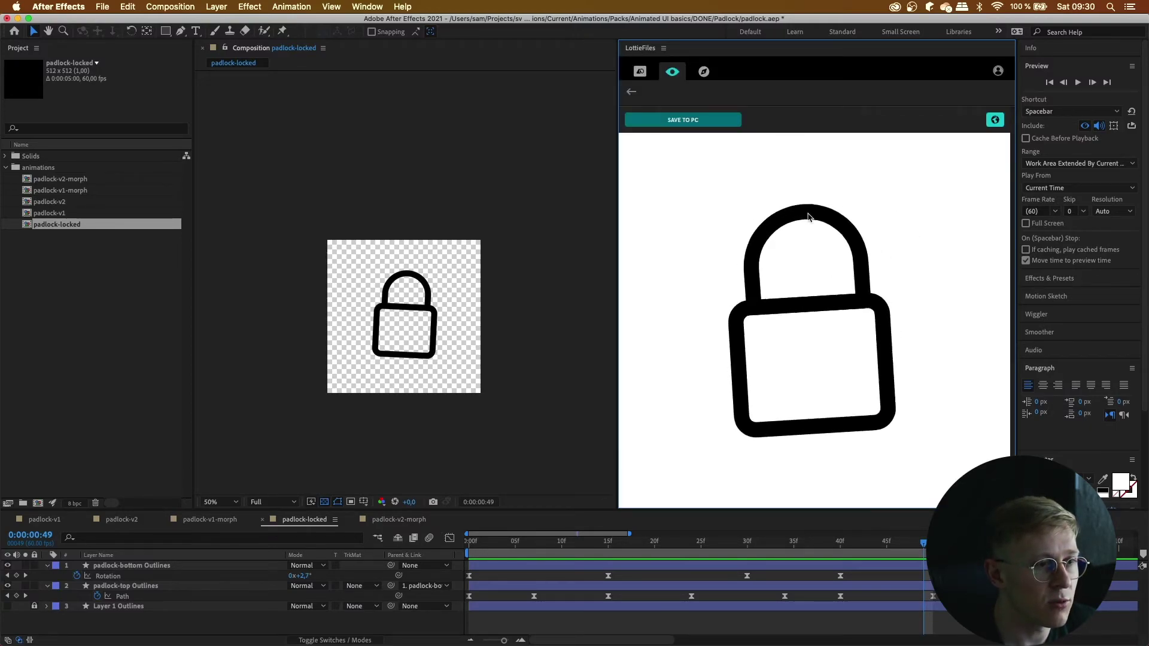
scroll(822, 216, down, 5)
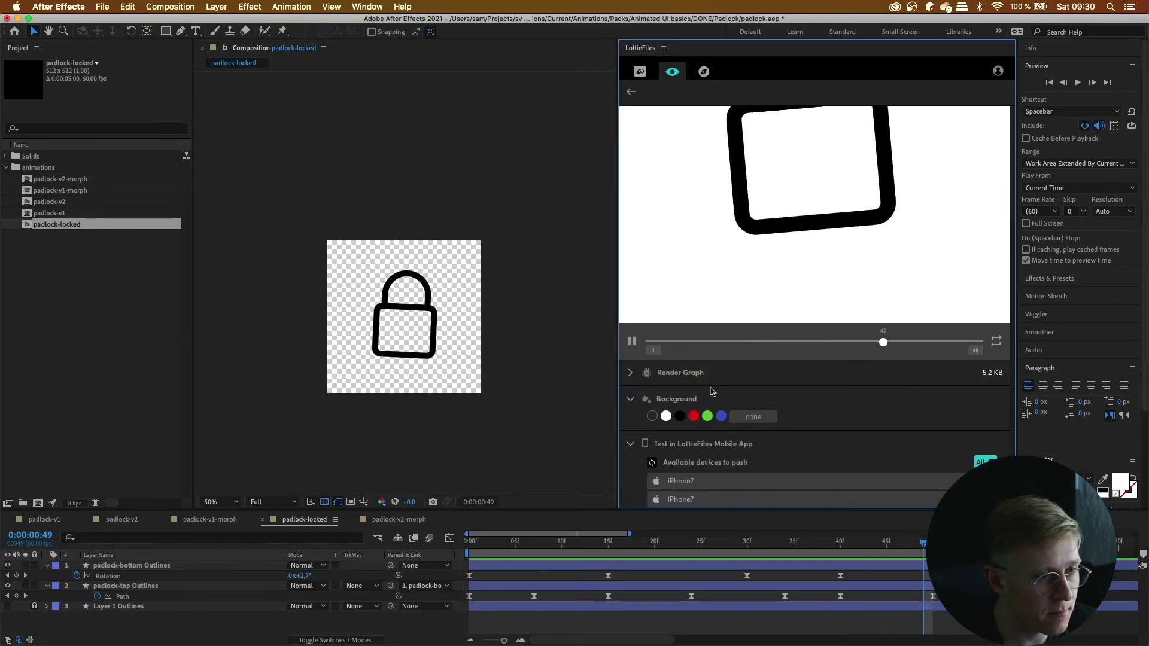
Try the green Background swatch, then settle on red for the padlock preview.
click(680, 417)
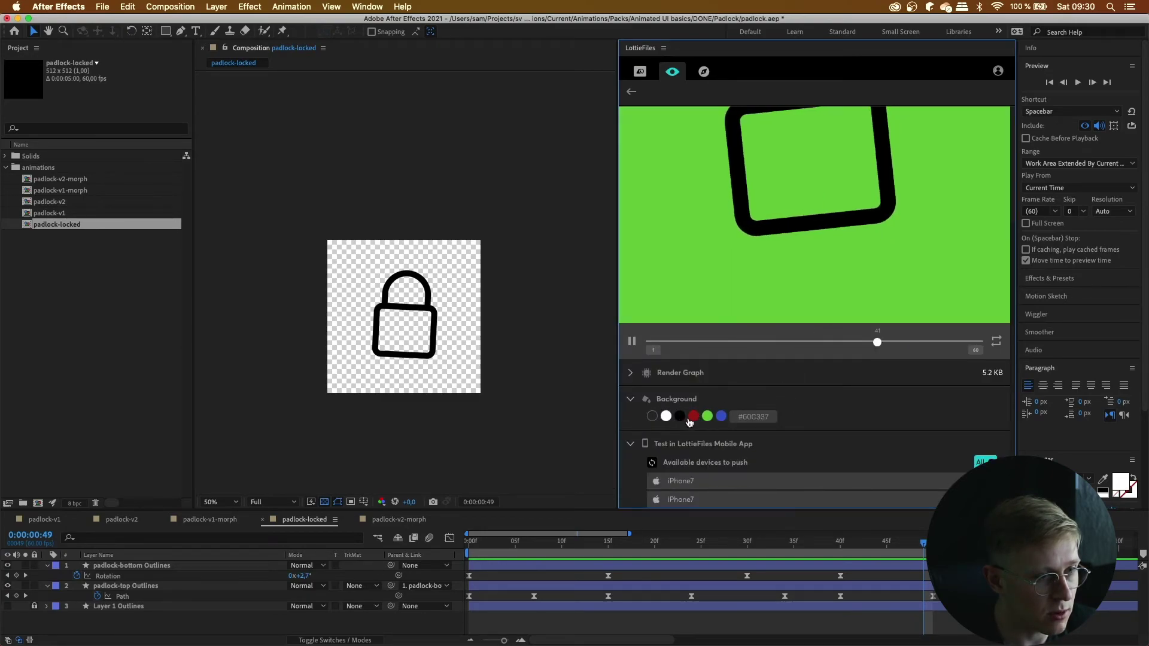
click(693, 417)
scroll(835, 395, down, 3)
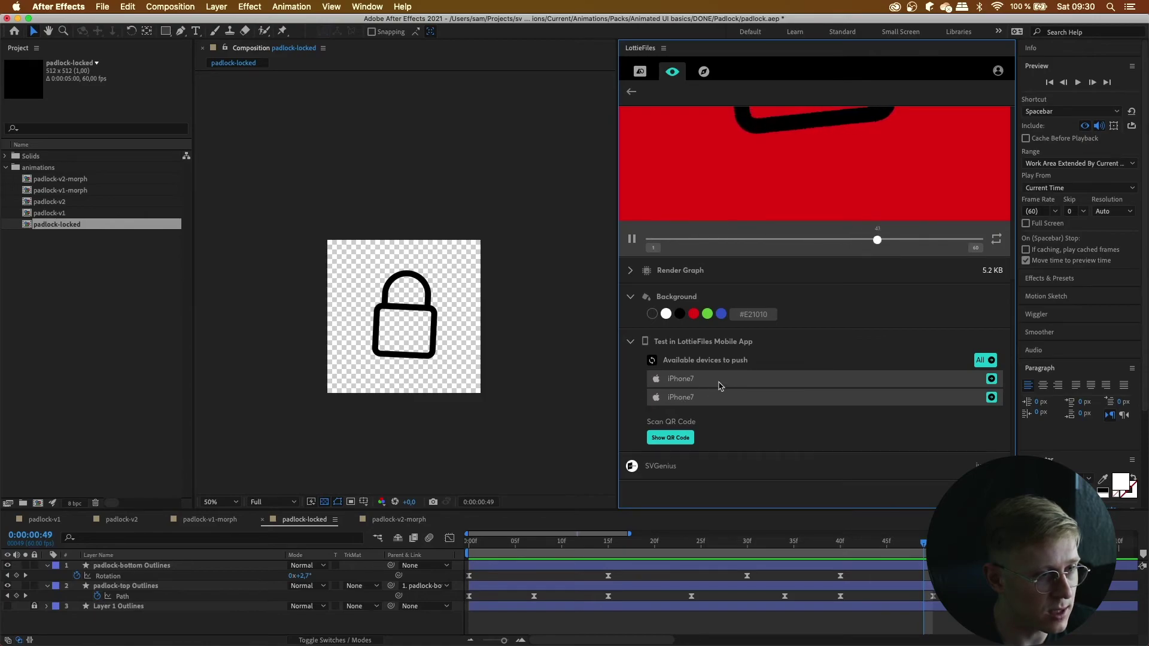
scroll(709, 396, down, 2)
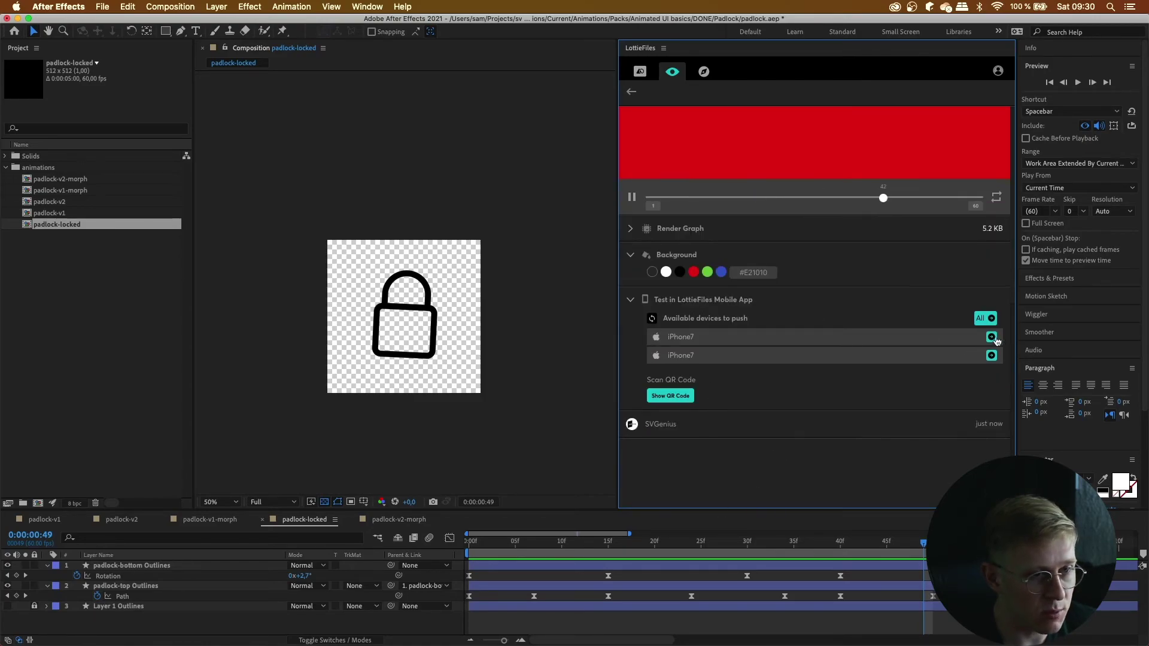